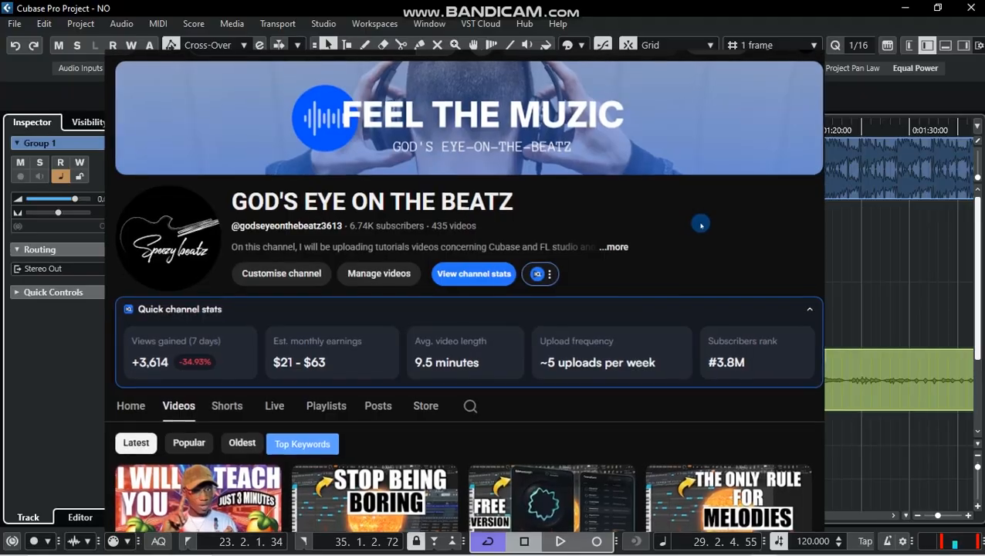
# Step: Examine the YouTube channel's header and read its full description
pyautogui.scroll(-1, 705, 223)
pyautogui.scroll(1, 704, 224)
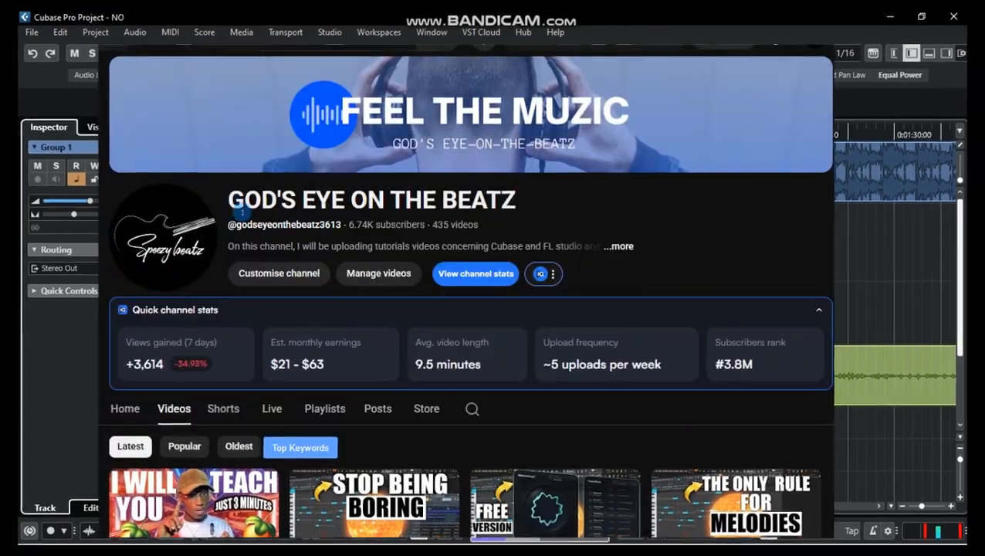
pyautogui.moveTo(232, 200); pyautogui.dragTo(466, 199)
pyautogui.click(686, 235)
pyautogui.scroll(-1, 686, 236)
pyautogui.click(616, 180)
pyautogui.scroll(-1, 475, 297)
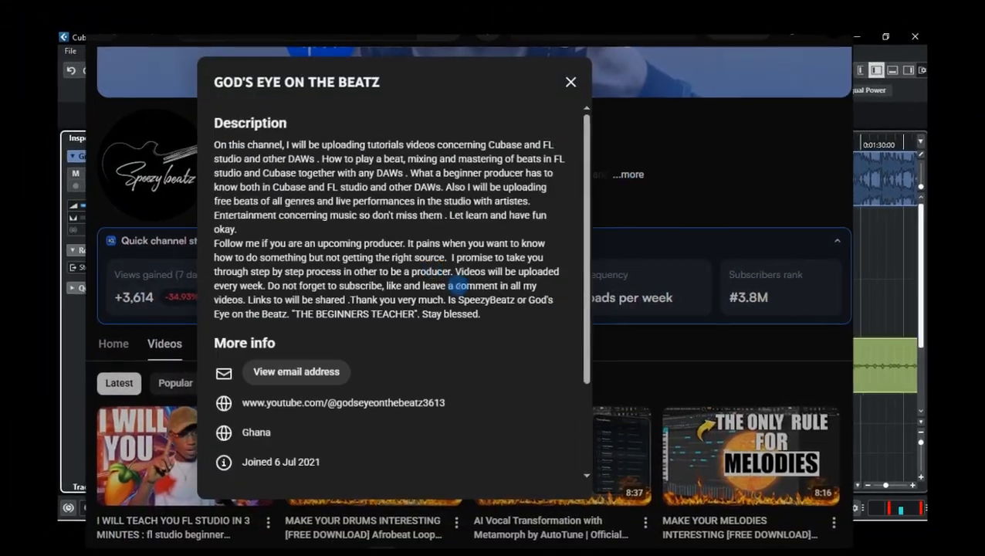
pyautogui.scroll(1, 281, 192)
pyautogui.click(627, 199)
# Step: Browse the channel's list of uploaded videos, from the latest down to the older ones
pyautogui.scroll(-2, 579, 257)
pyautogui.scroll(-15, 578, 257)
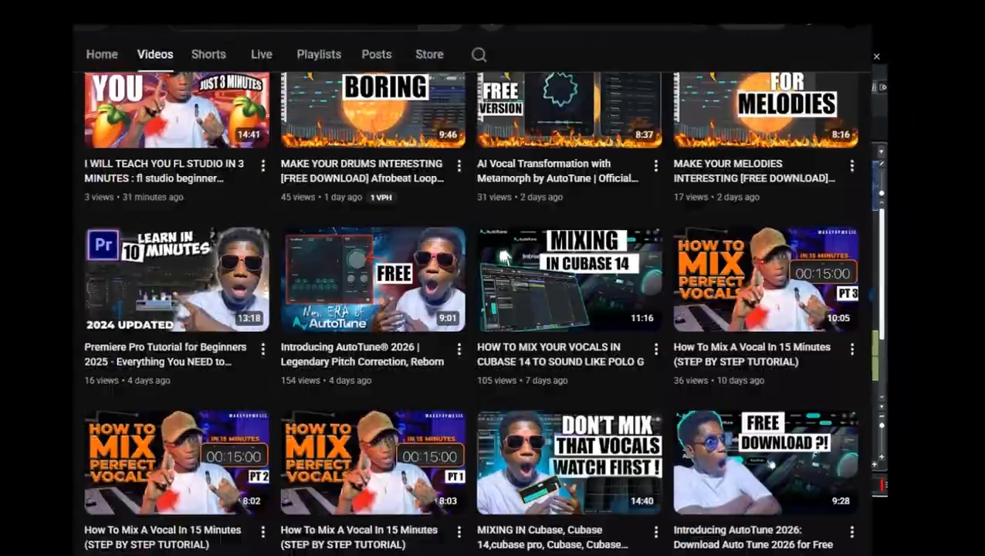
pyautogui.scroll(-15, 478, 294)
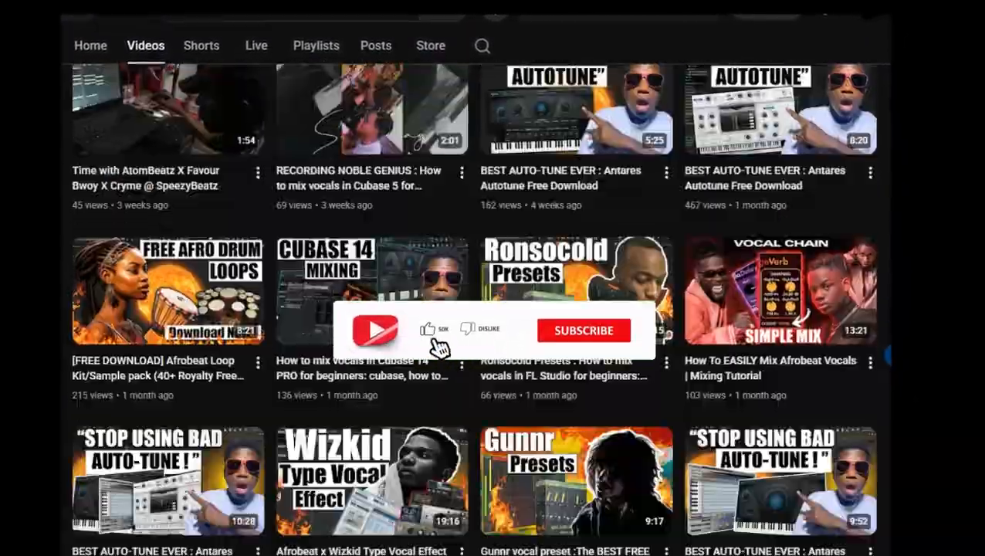
pyautogui.scroll(-15, 479, 294)
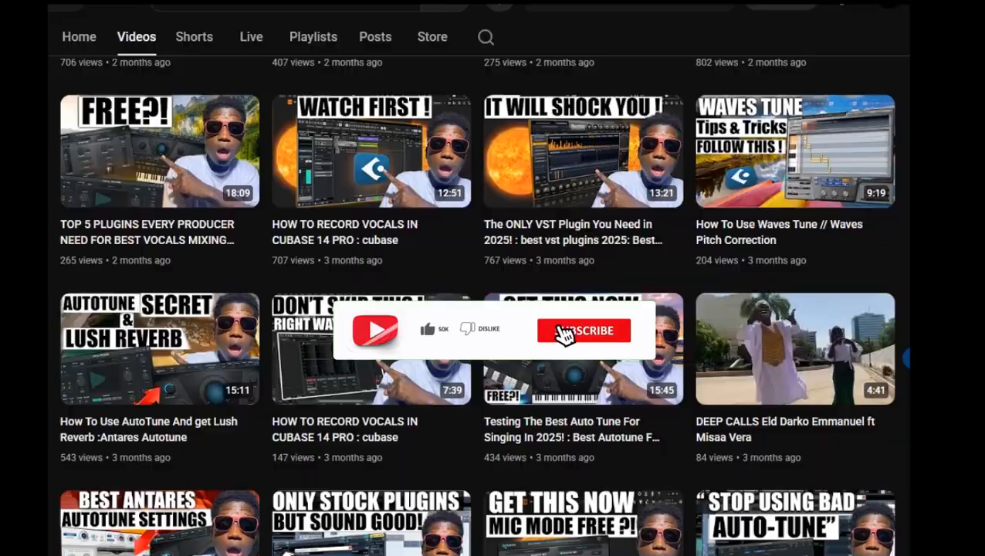
pyautogui.scroll(-15, 494, 293)
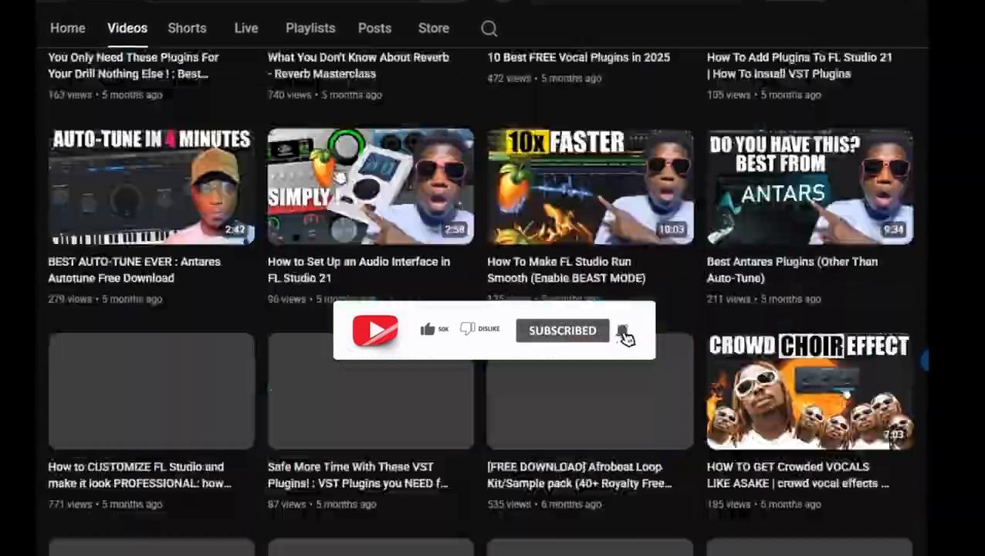
pyautogui.scroll(-15, 647, 388)
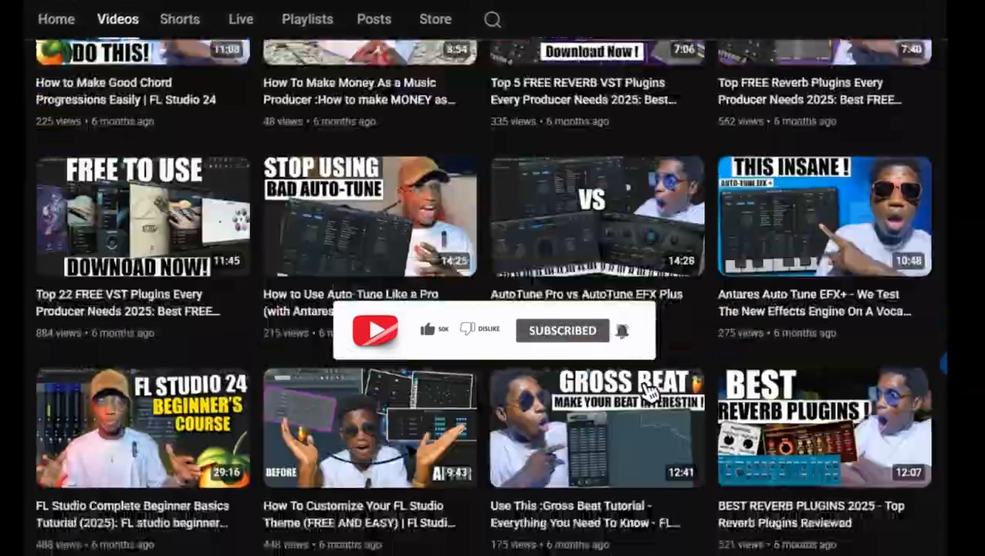
pyautogui.scroll(-10, 576, 356)
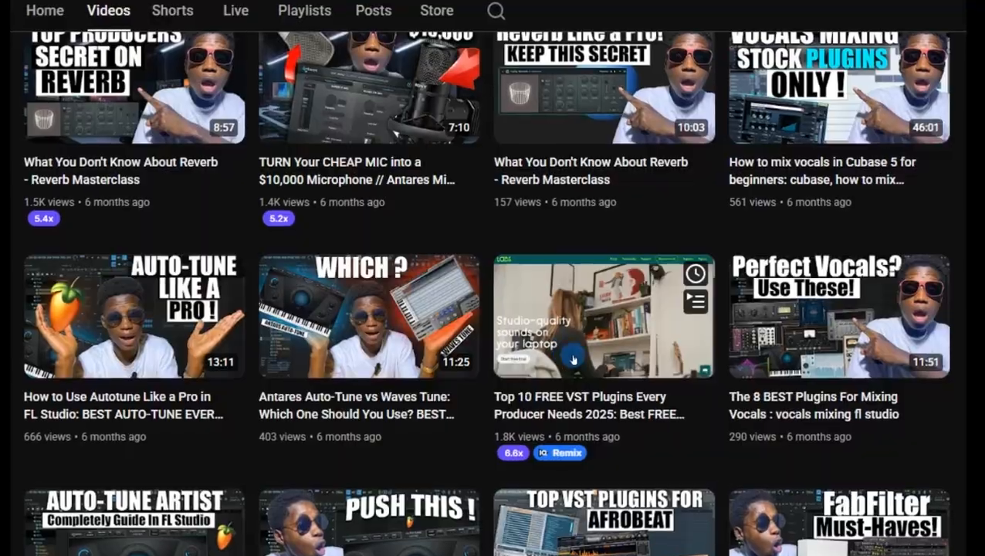
pyautogui.scroll(-10, 374, 438)
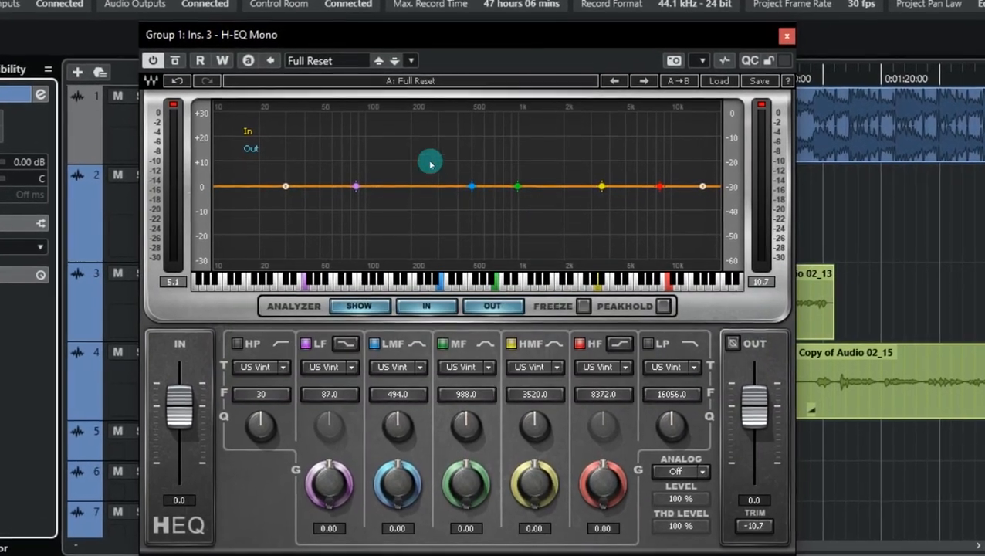
# Step: Close the H-EQ window in Cubase and bypass the H-EQ Mono insert in the Group 1 channel settings
pyautogui.moveTo(371, 35); pyautogui.dragTo(347, 48)
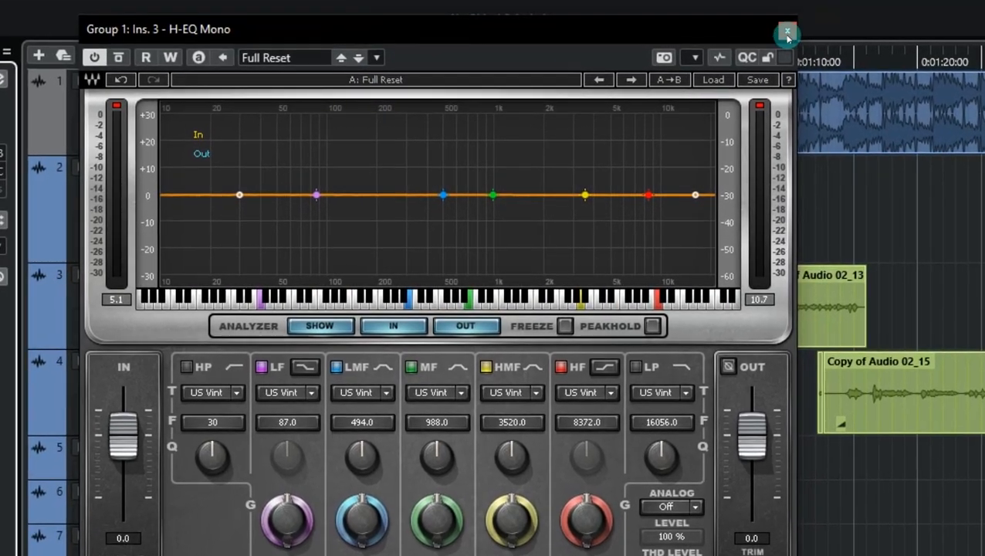
pyautogui.click(788, 32)
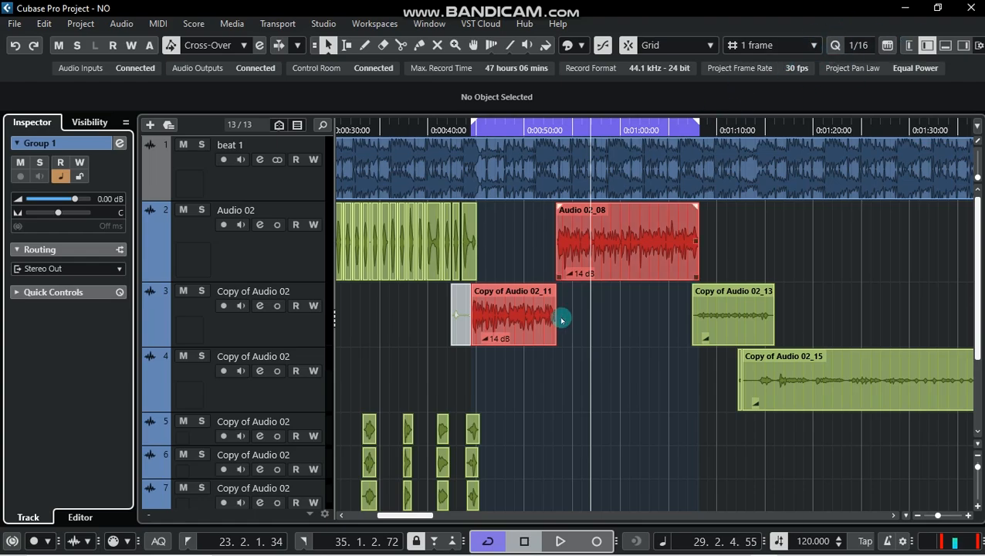
pyautogui.scroll(-3, 561, 320)
pyautogui.scroll(3, 440, 355)
pyautogui.scroll(-3, 424, 352)
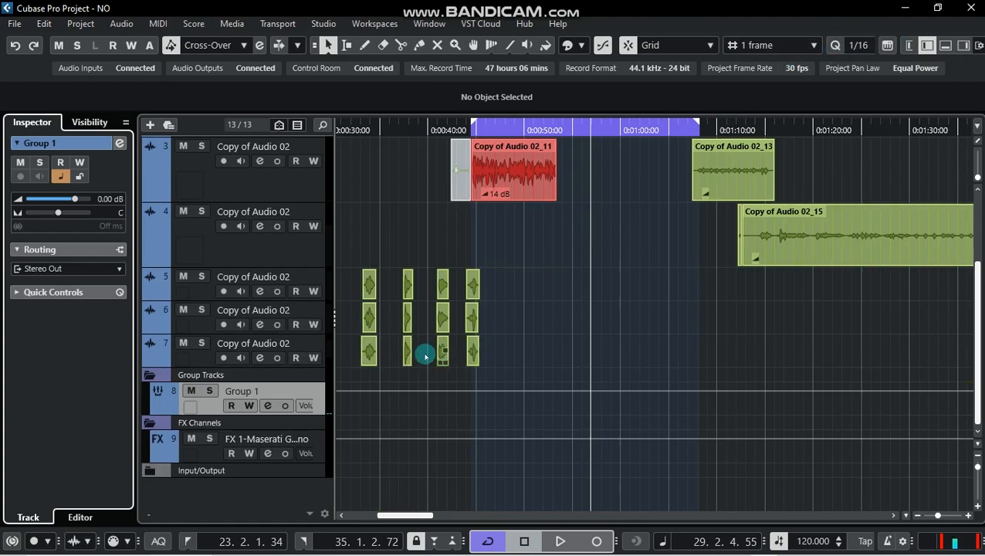
pyautogui.scroll(3, 632, 301)
pyautogui.scroll(-3, 602, 298)
pyautogui.click(119, 144)
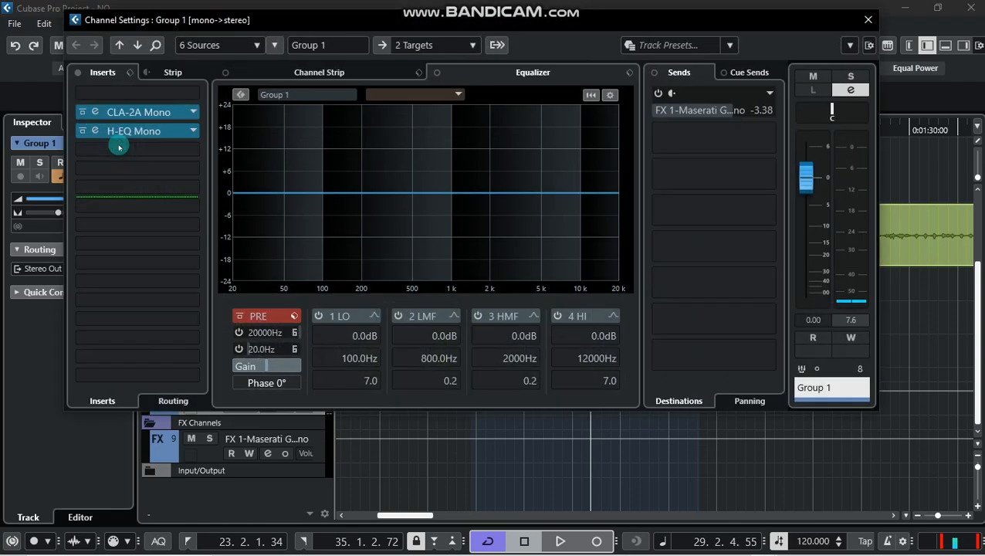
pyautogui.click(81, 131)
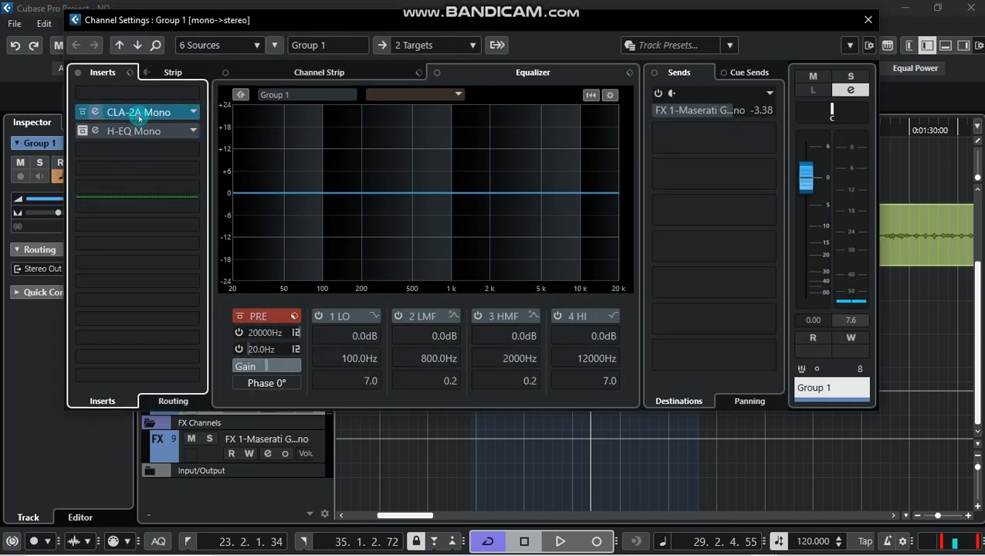
# Step: Open the CLA-2A Mono compressor on Group 1 and audition the loop section from its start to examine the gain reduction
pyautogui.click(139, 112)
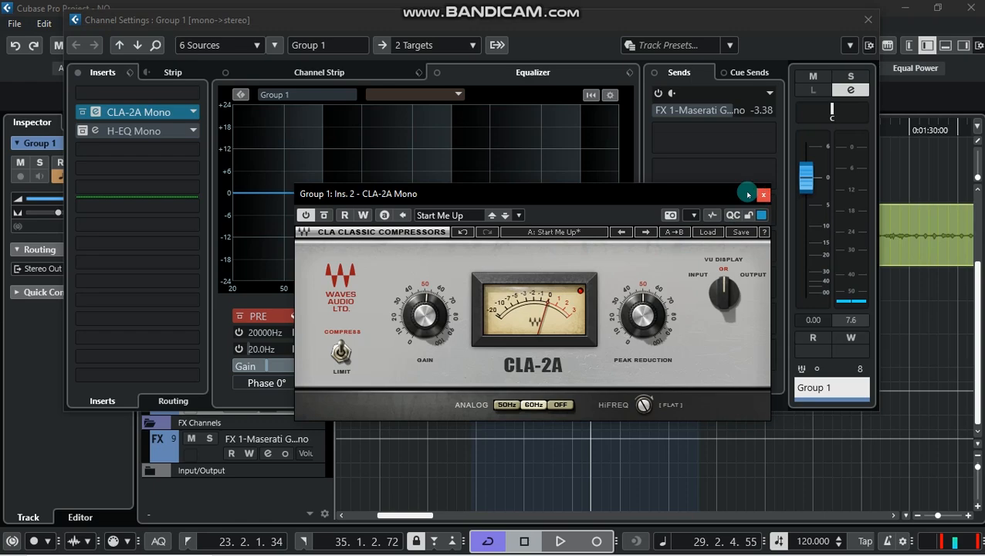
pyautogui.click(868, 17)
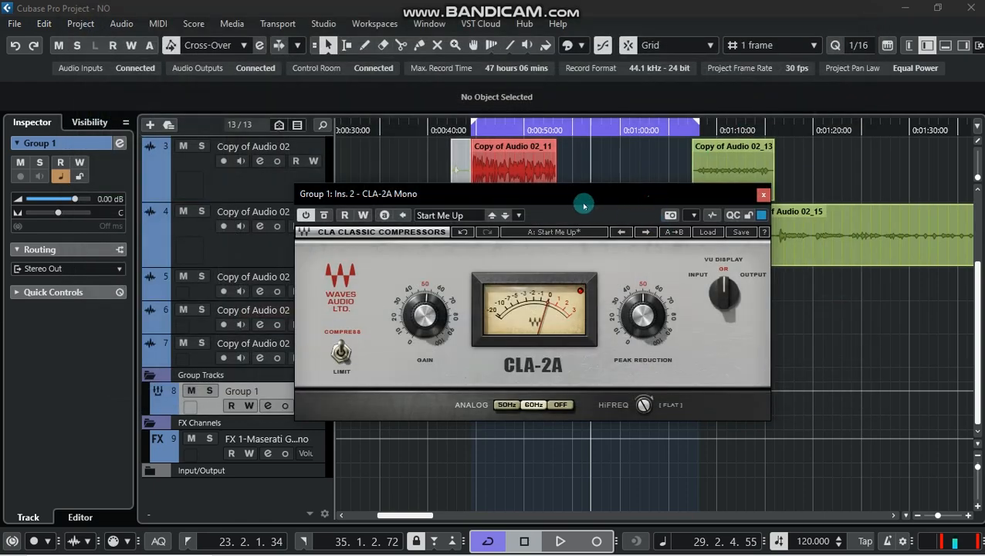
pyautogui.moveTo(574, 196); pyautogui.dragTo(570, 271)
pyautogui.scroll(3, 556, 249)
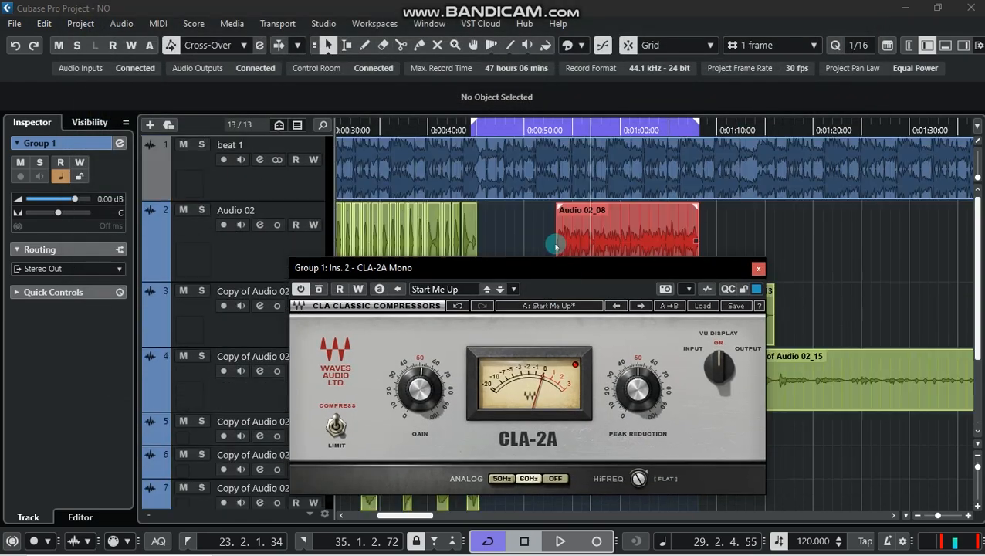
pyautogui.click(472, 132)
pyautogui.press('space')
pyautogui.moveTo(531, 275); pyautogui.dragTo(554, 206)
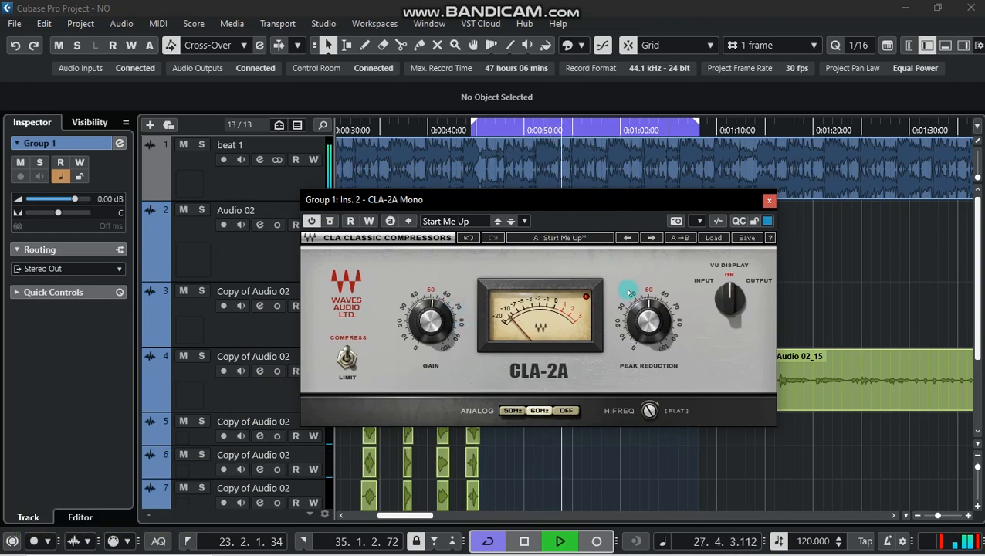
pyautogui.moveTo(612, 209); pyautogui.dragTo(622, 192)
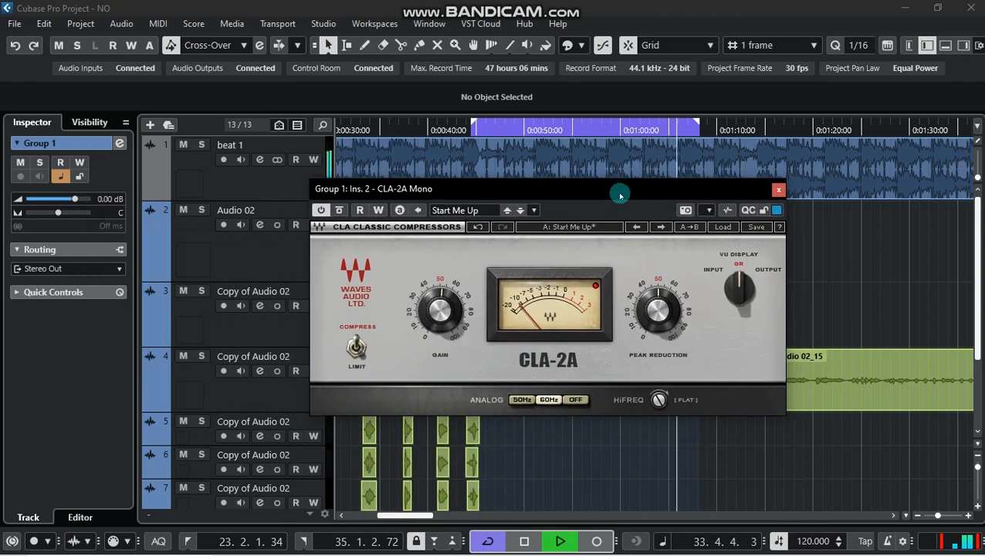
pyautogui.press('space')
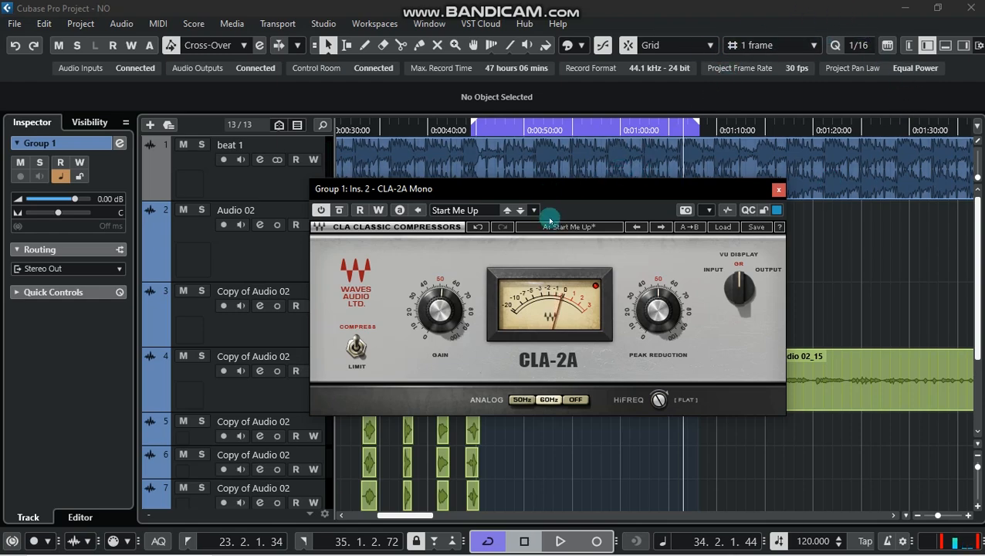
# Step: Close the compressor, reactivate the H-EQ Mono insert on Group 1 and open its editor without the channel settings
pyautogui.click(776, 189)
pyautogui.scroll(-3, 435, 325)
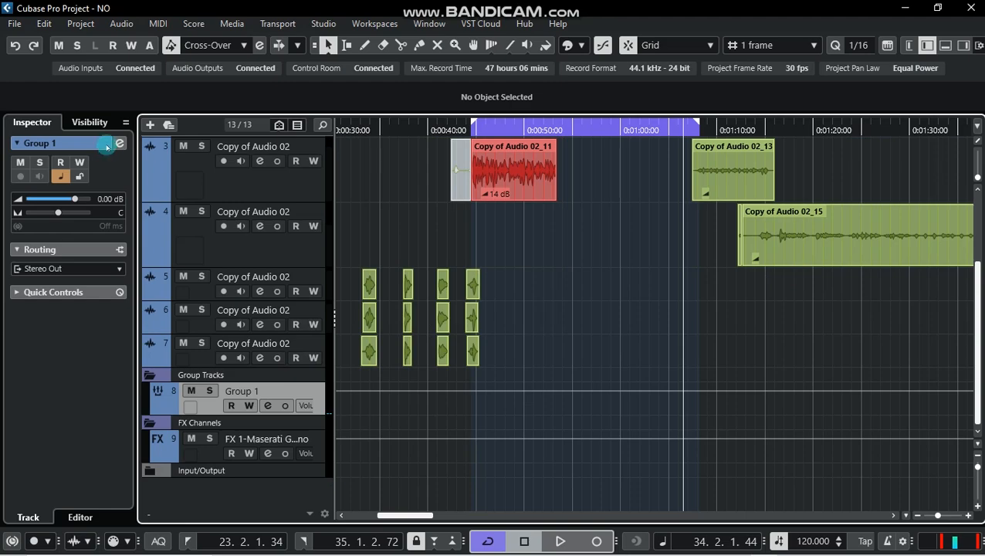
pyautogui.click(120, 144)
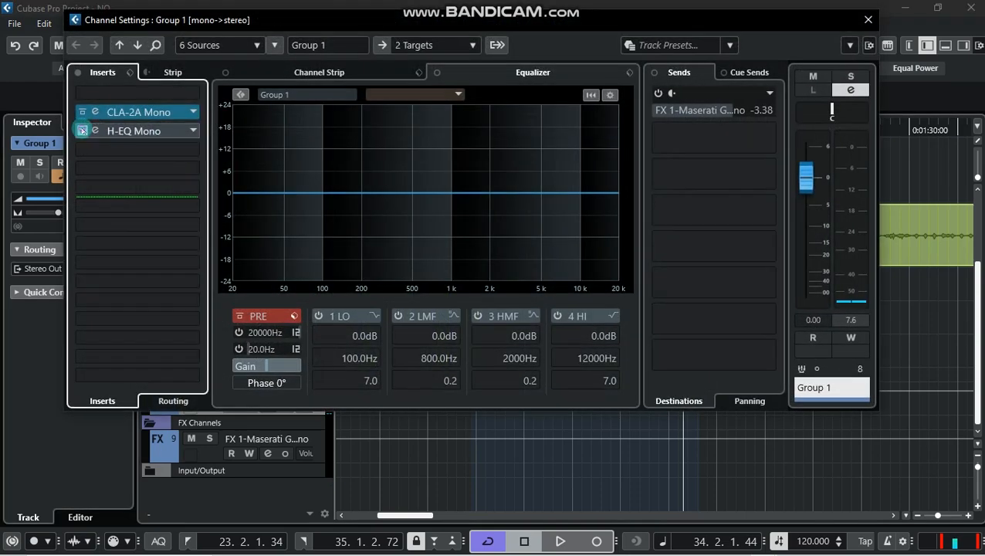
pyautogui.click(82, 130)
pyautogui.click(117, 132)
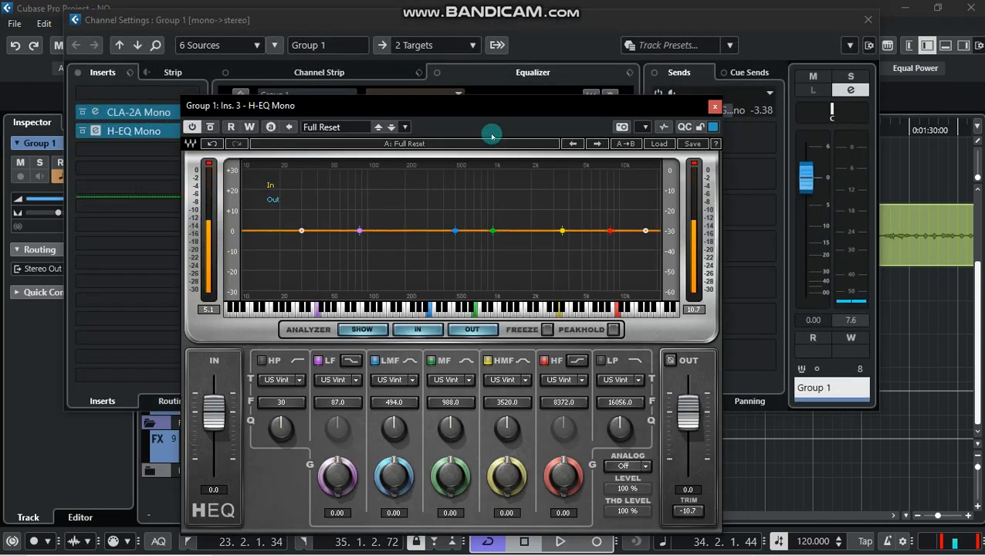
pyautogui.moveTo(479, 109); pyautogui.dragTo(503, 58)
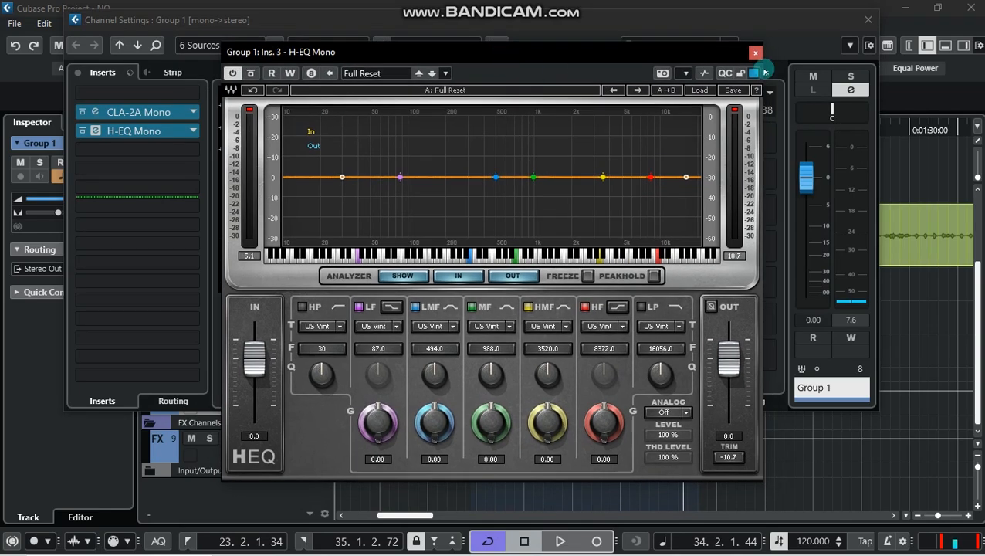
pyautogui.click(868, 20)
# Step: Reposition the H-EQ window and play the loop section to examine the vocal's frequency spectrum in the analyzer
pyautogui.moveTo(577, 55)
pyautogui.mouseDown()
pyautogui.moveTo(576, 73)
pyautogui.moveTo(589, 66)
pyautogui.moveTo(575, 54)
pyautogui.mouseUp()
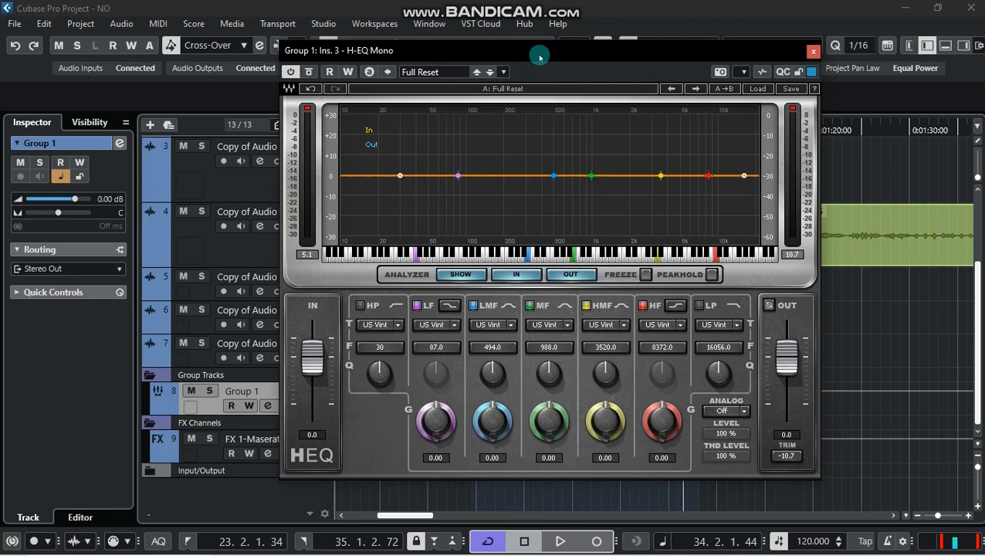
pyautogui.moveTo(534, 59); pyautogui.dragTo(518, 58)
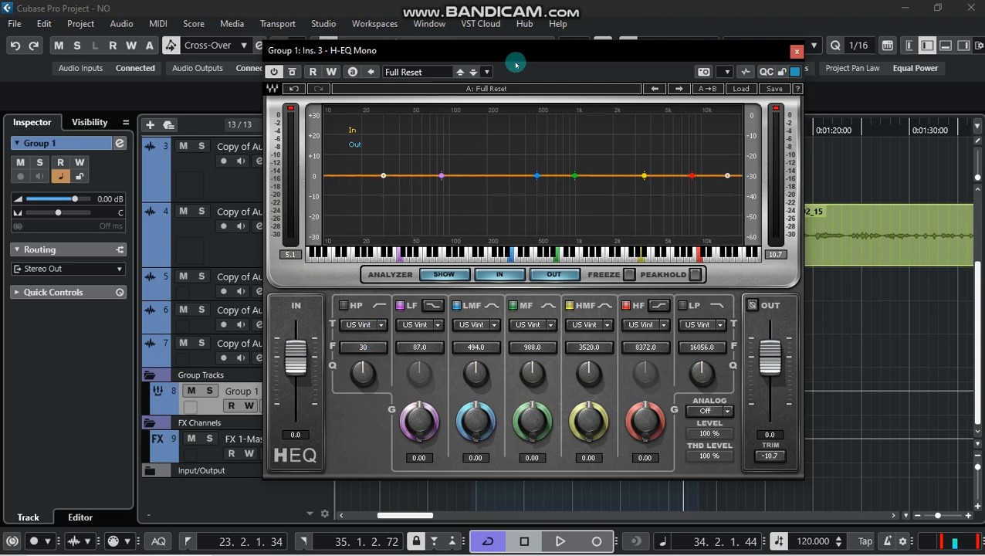
pyautogui.moveTo(536, 48); pyautogui.dragTo(501, 44)
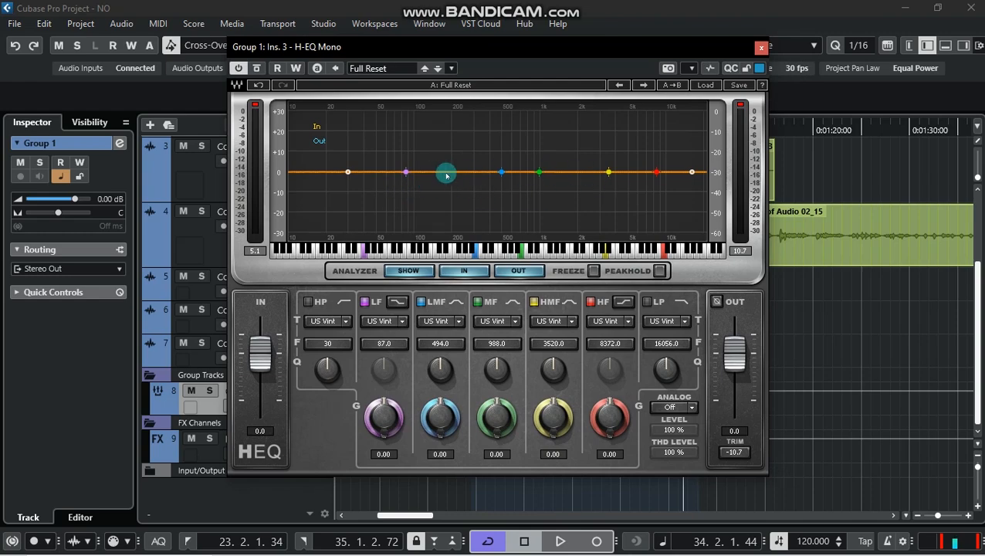
pyautogui.moveTo(437, 52)
pyautogui.mouseDown()
pyautogui.moveTo(486, 42)
pyautogui.moveTo(428, 49)
pyautogui.mouseUp()
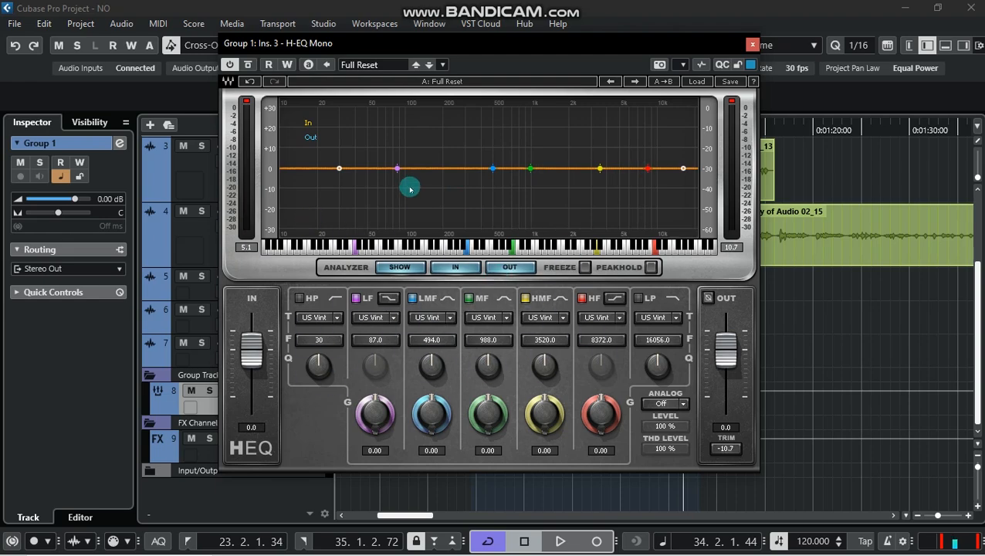
pyautogui.moveTo(400, 49)
pyautogui.mouseDown()
pyautogui.moveTo(397, 69)
pyautogui.moveTo(392, 61)
pyautogui.mouseUp()
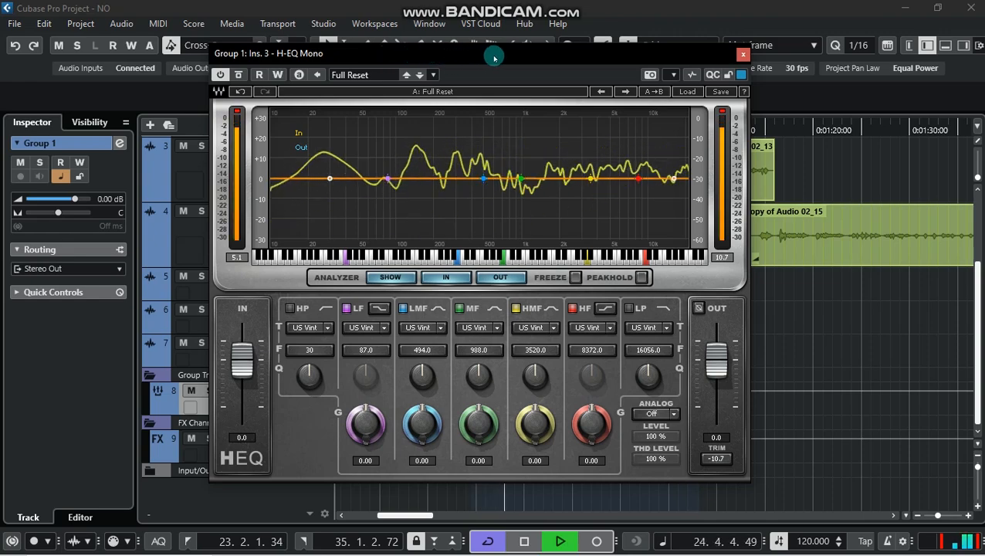
pyautogui.press('space')
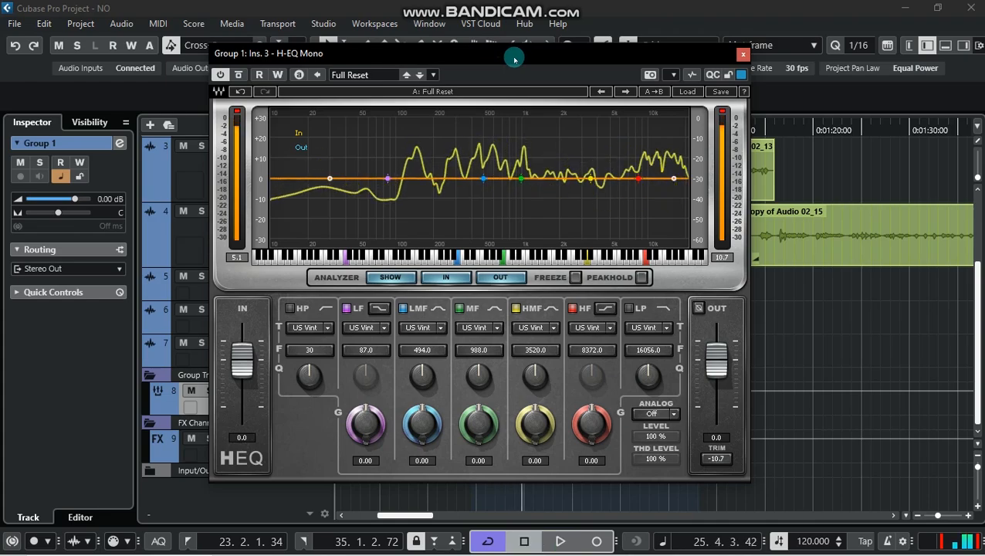
# Step: Mute the beat 1 track, moving the H-EQ window aside to reach it and back again
pyautogui.moveTo(729, 53); pyautogui.dragTo(721, 257)
pyautogui.scroll(3, 655, 217)
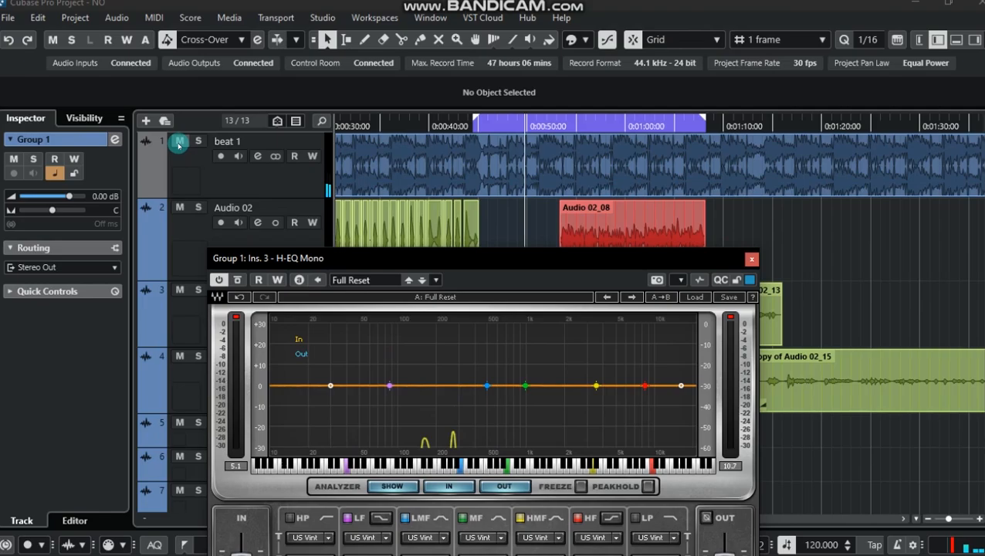
pyautogui.click(181, 142)
pyautogui.moveTo(409, 259); pyautogui.dragTo(398, 28)
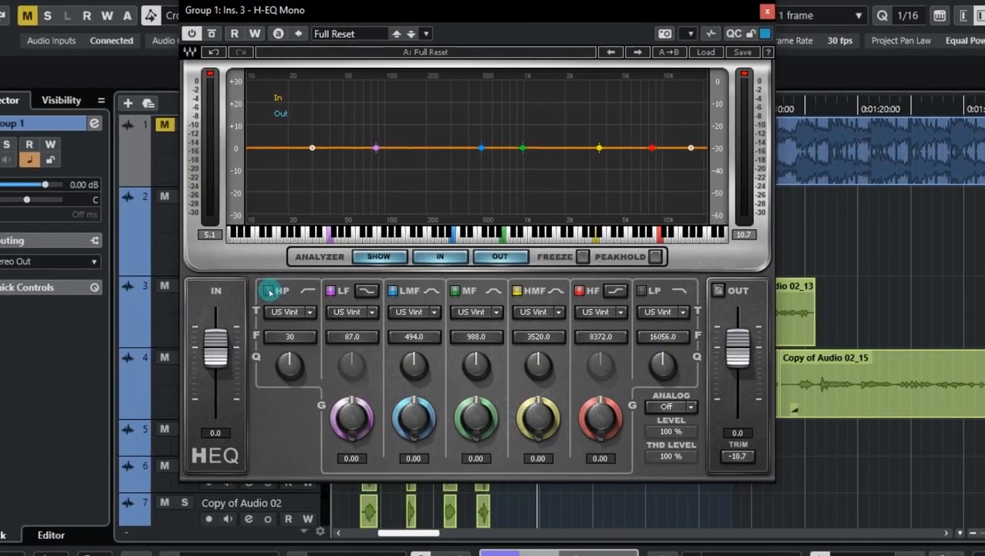
# Step: Enable H-EQ's high-pass band and set its filter type to Digital 2
pyautogui.click(268, 291)
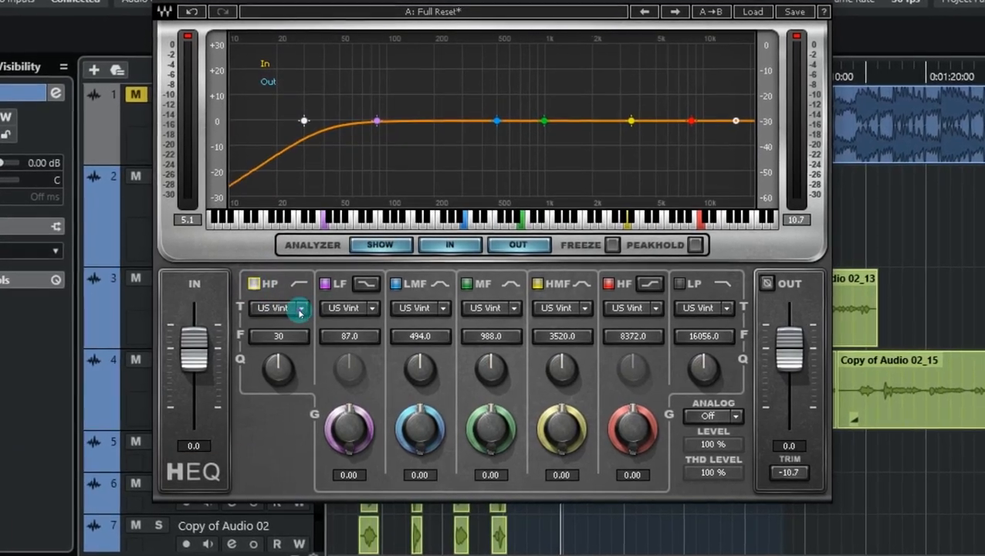
pyautogui.click(300, 309)
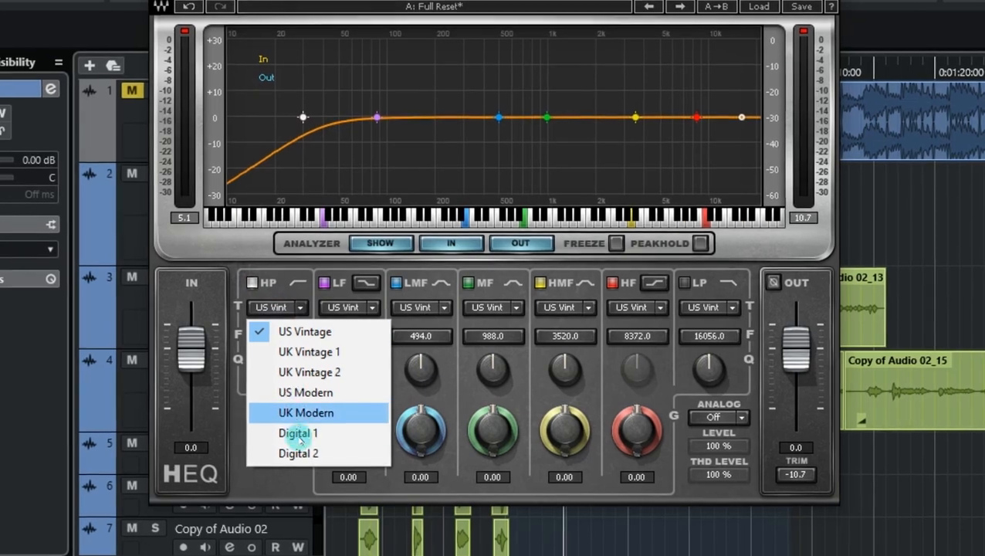
pyautogui.click(298, 454)
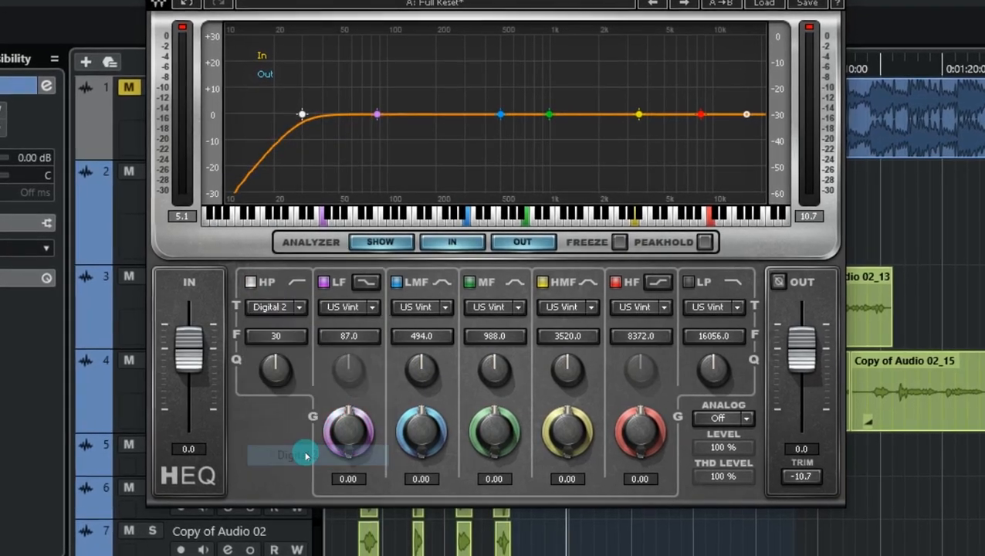
# Step: Demonstrate the high-pass filter by sweeping its cutoff up to about 6541 Hz and back down
pyautogui.moveTo(299, 113); pyautogui.dragTo(312, 112)
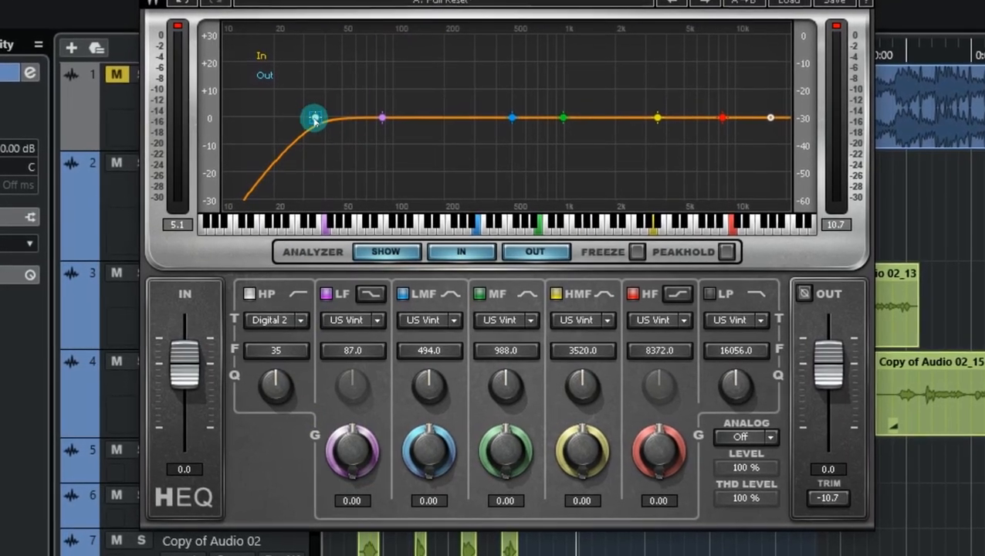
pyautogui.moveTo(315, 117); pyautogui.dragTo(513, 115)
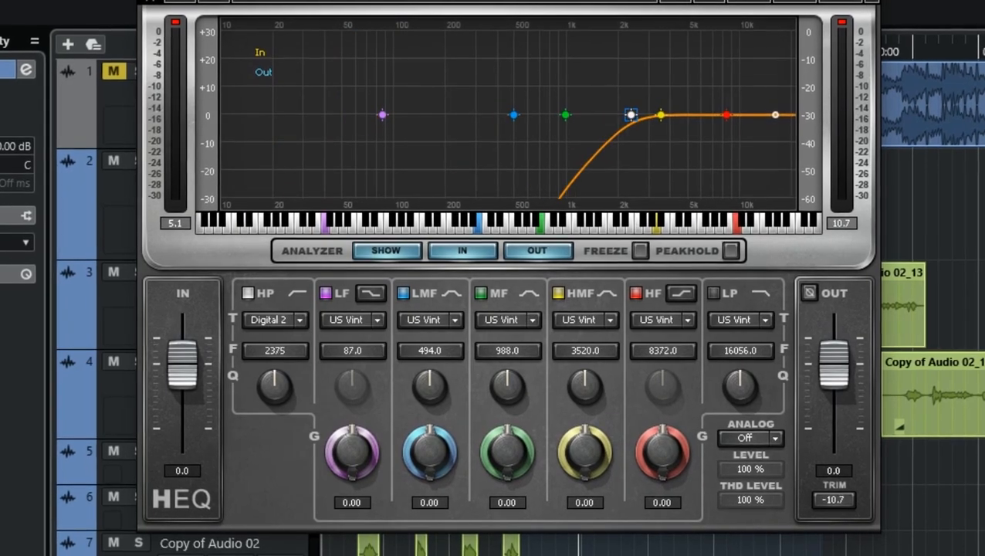
pyautogui.moveTo(668, 113)
pyautogui.mouseDown()
pyautogui.moveTo(411, 111)
pyautogui.moveTo(687, 110)
pyautogui.mouseUp()
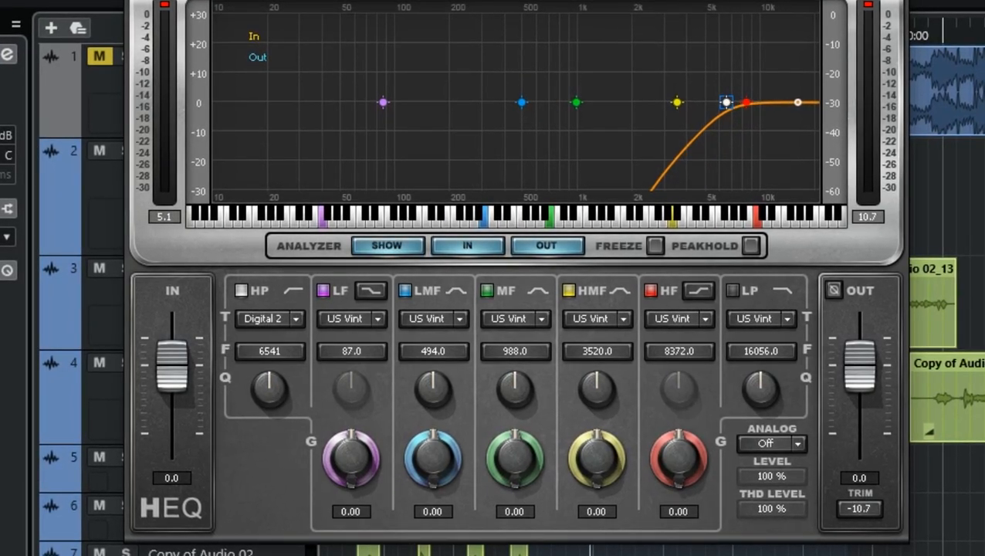
pyautogui.moveTo(726, 102); pyautogui.dragTo(346, 102)
# Step: Sweep the high-pass cutoff up to 13417 Hz and play the loop to hear the heavily filtered vocal
pyautogui.press('space')
pyautogui.moveTo(331, 160); pyautogui.dragTo(571, 141)
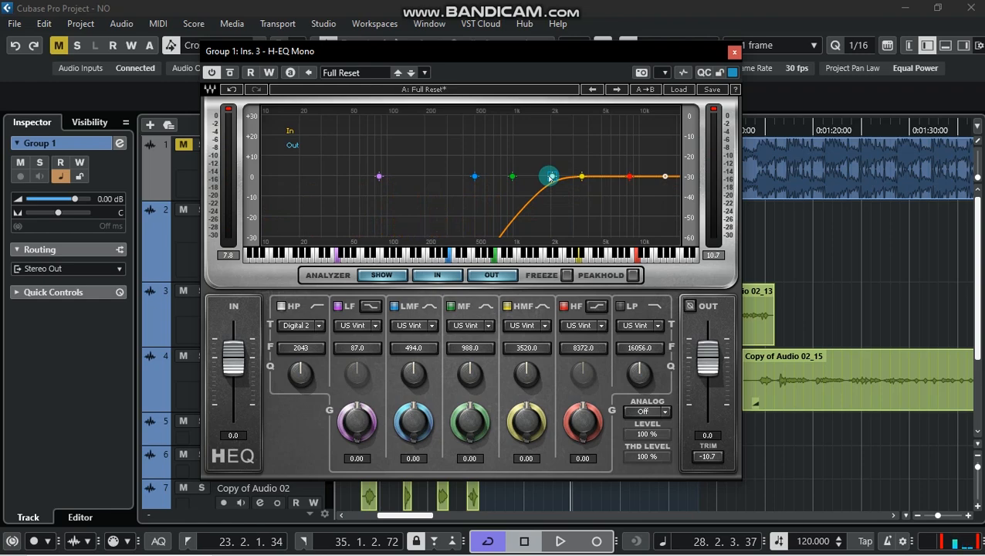
pyautogui.moveTo(549, 177); pyautogui.dragTo(654, 177)
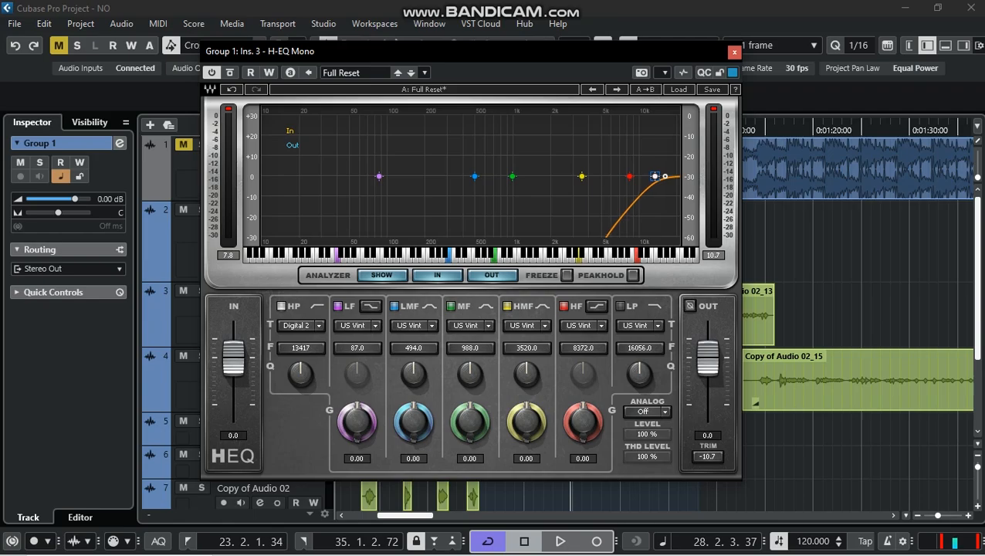
pyautogui.click(653, 177)
pyautogui.press('space')
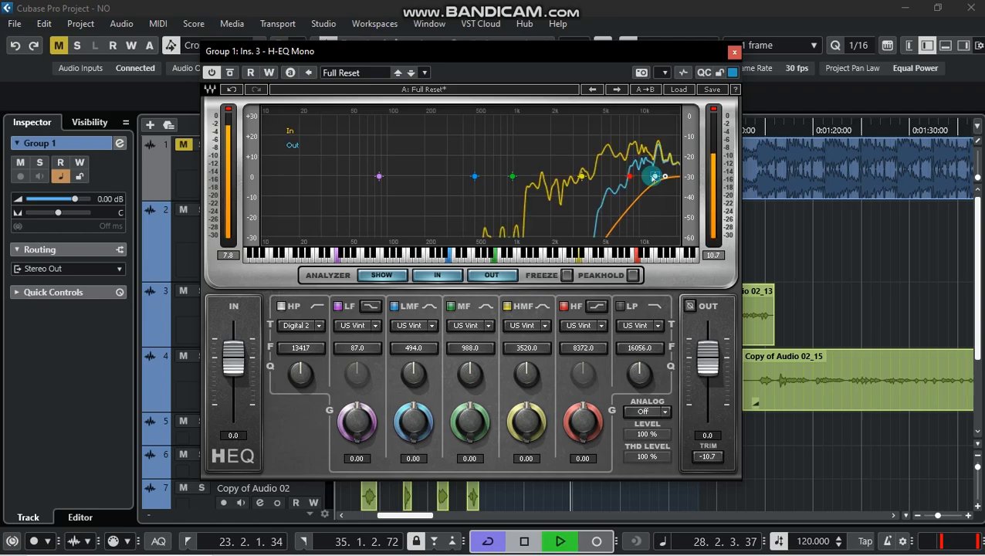
# Step: Lower the high-pass cutoff to 137 Hz while listening to the loop, and raise the filter's Q
pyautogui.moveTo(654, 177); pyautogui.dragTo(251, 216)
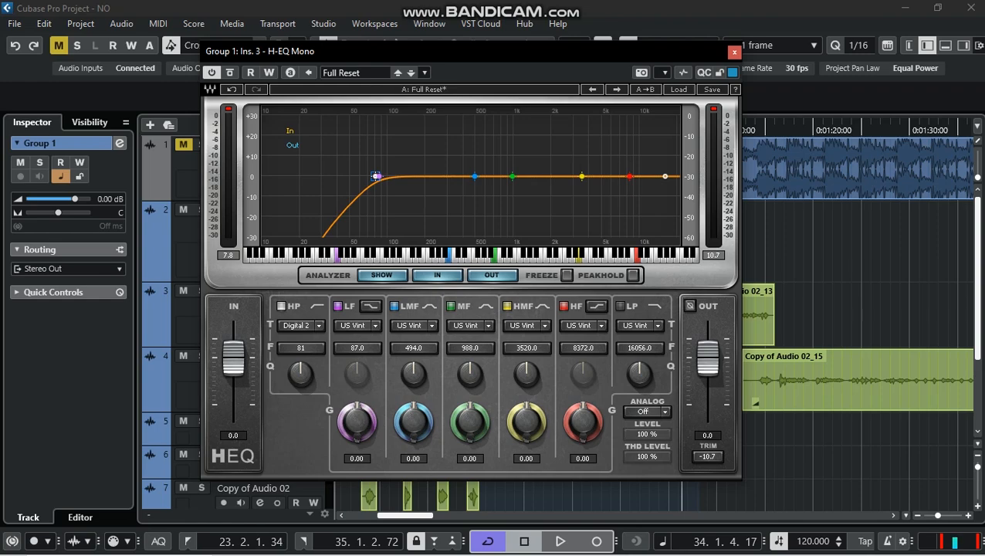
pyautogui.moveTo(374, 177); pyautogui.dragTo(396, 162)
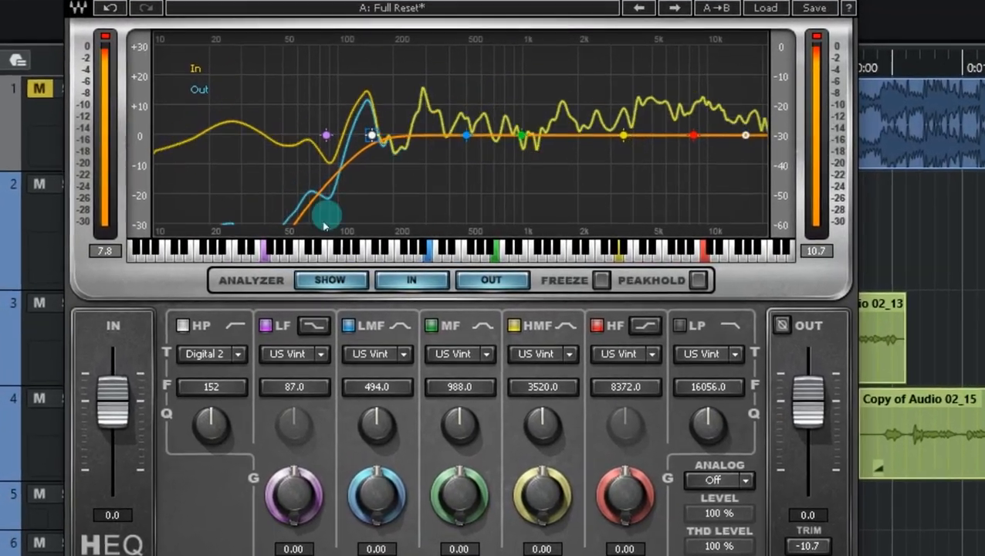
pyautogui.press('space')
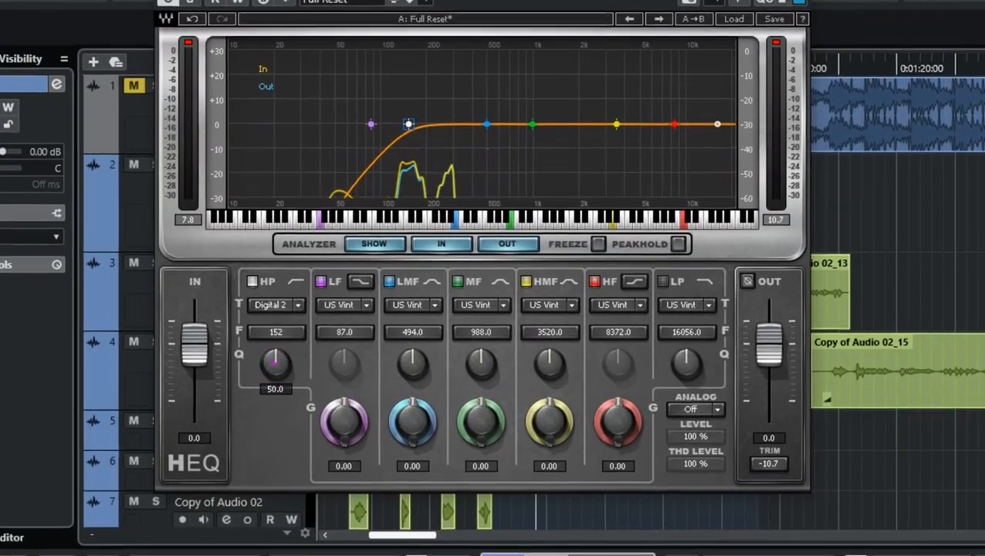
pyautogui.moveTo(276, 362); pyautogui.dragTo(257, 402)
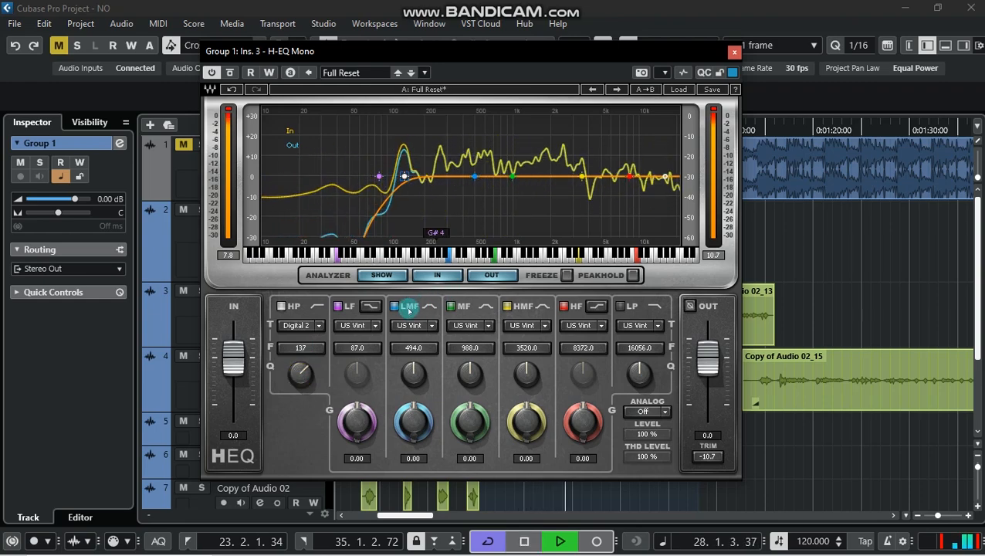
# Step: Play and stop the loop section repeatedly to audition the vocal with the high-pass filter
pyautogui.press('space')
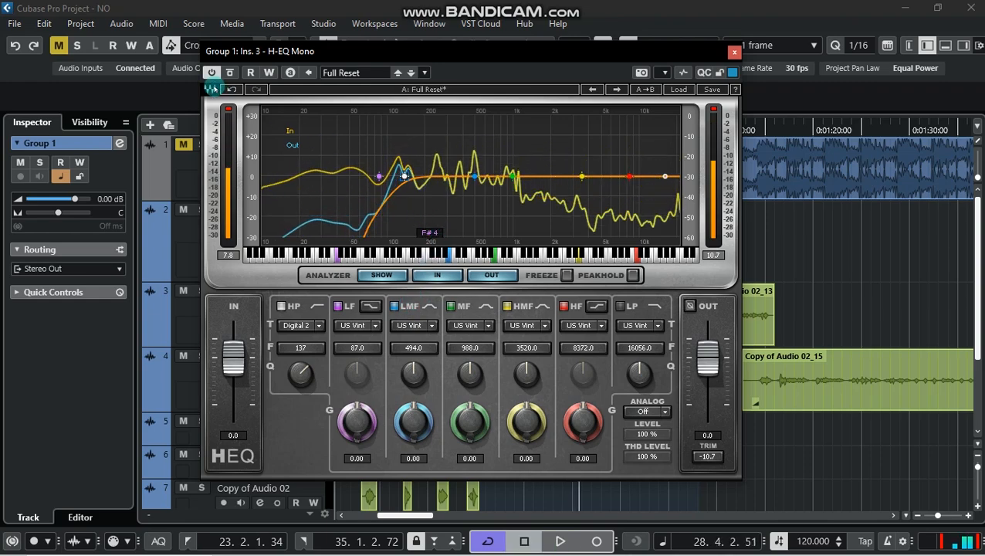
pyautogui.press('space')
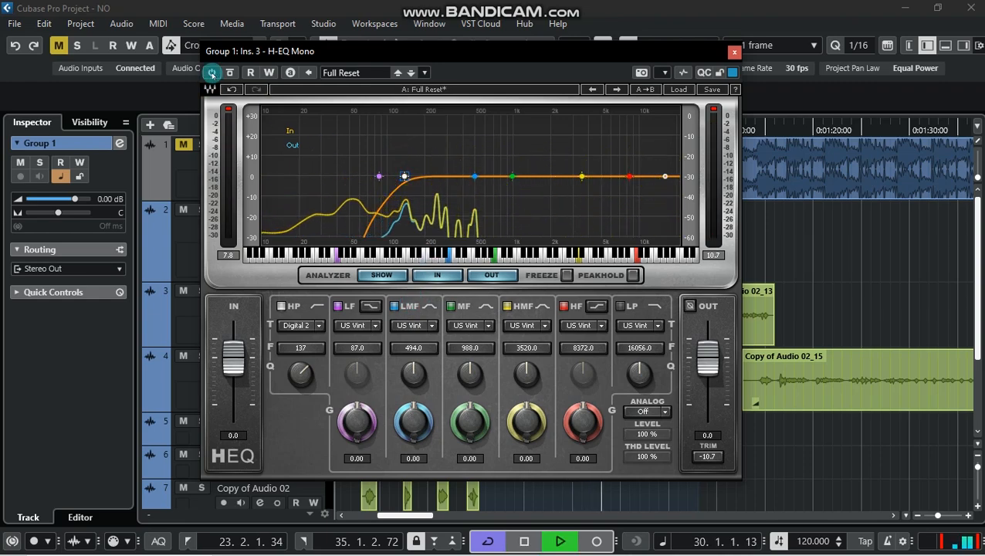
pyautogui.press('space')
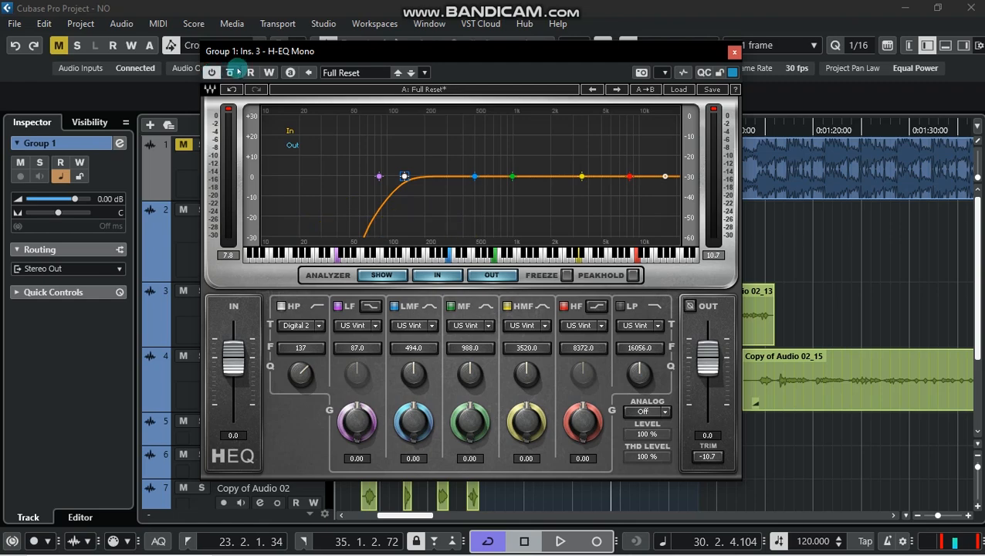
pyautogui.press('space')
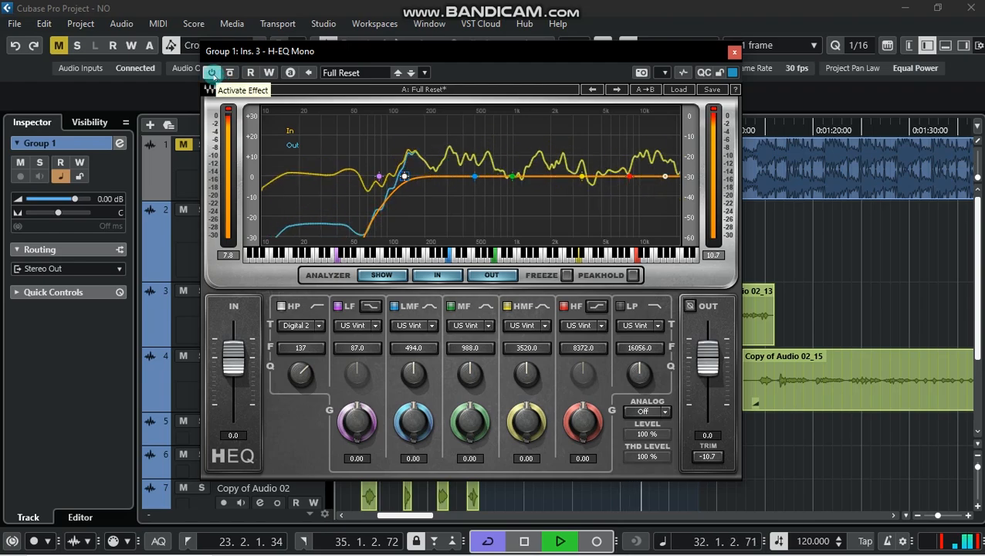
pyautogui.press('space')
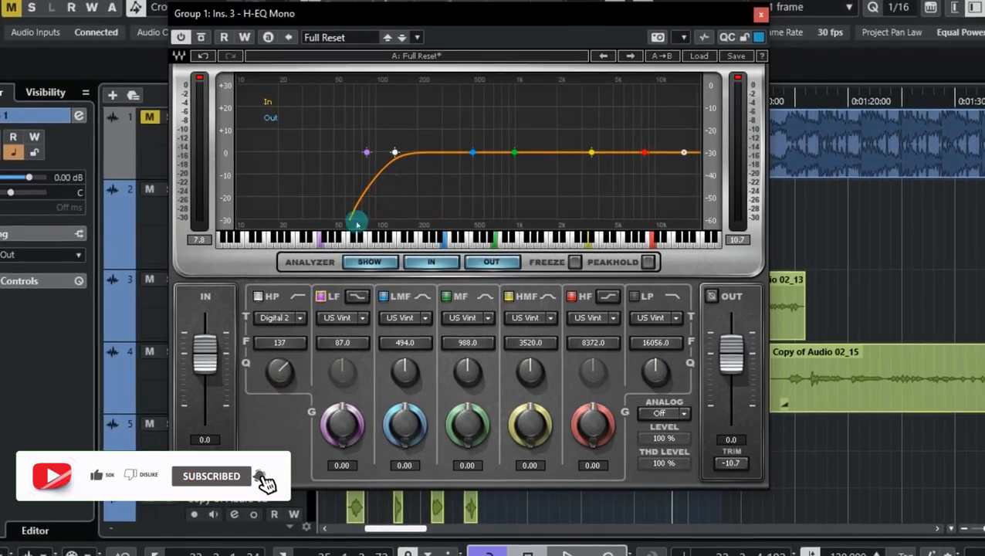
# Step: Make the LF band a Digital 2 bell cut at 205 Hz with a Q of 80.5 and a gain of -5.65 dB
pyautogui.moveTo(363, 147); pyautogui.dragTo(428, 132)
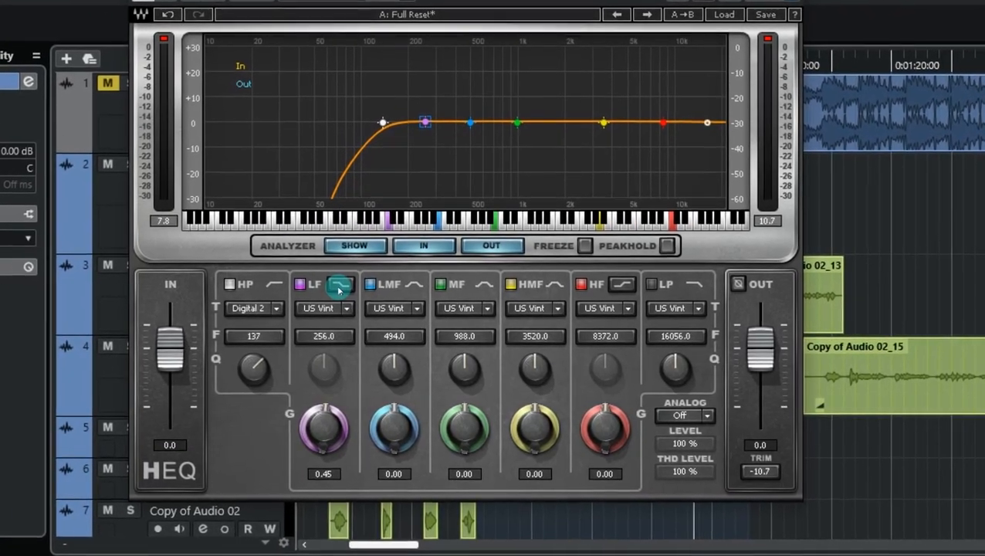
pyautogui.click(339, 289)
pyautogui.click(339, 289)
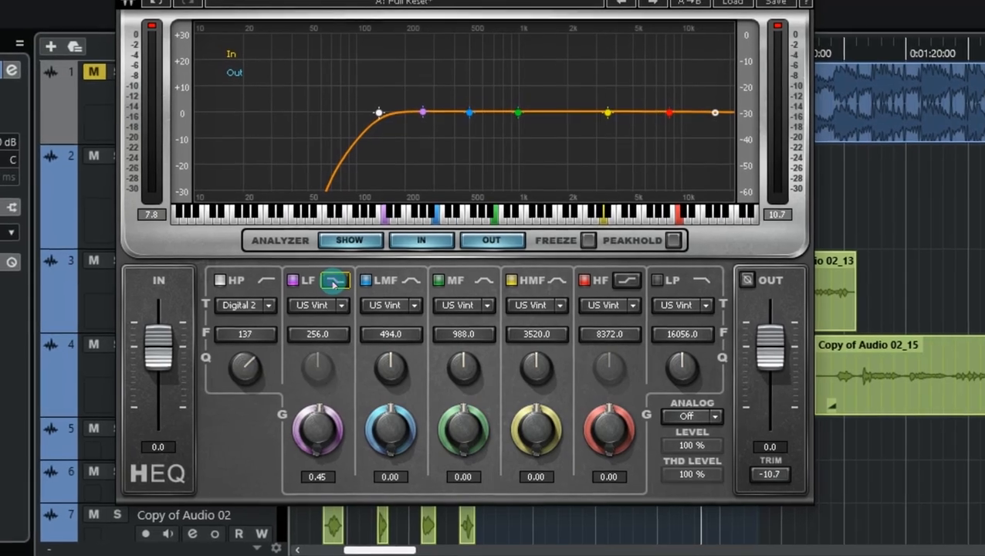
pyautogui.click(334, 284)
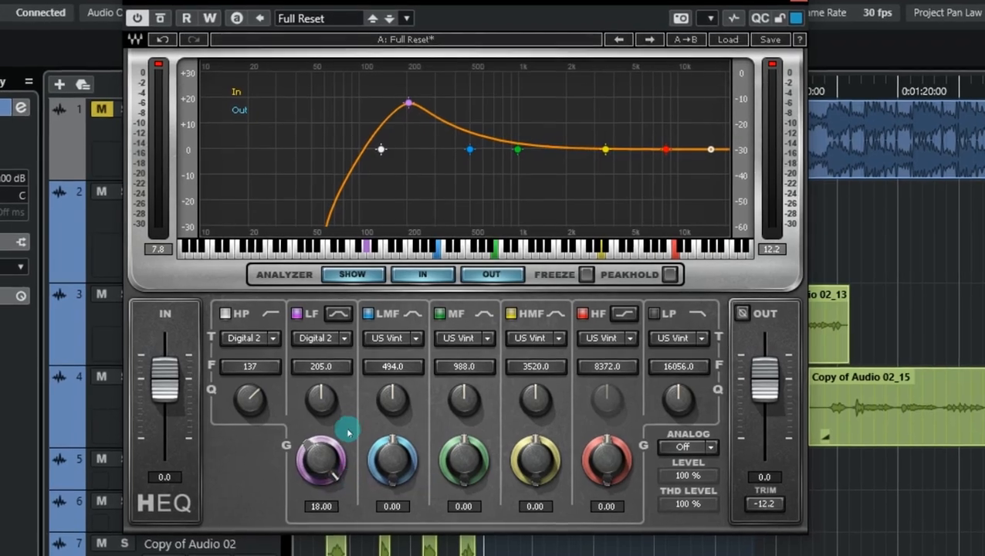
pyautogui.moveTo(320, 395); pyautogui.dragTo(320, 348)
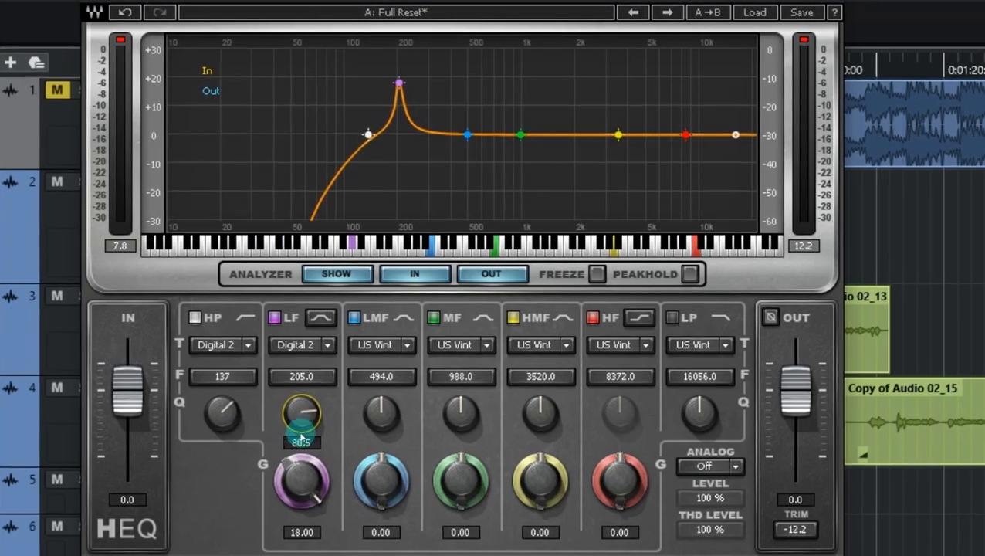
pyautogui.moveTo(304, 480); pyautogui.dragTo(288, 492)
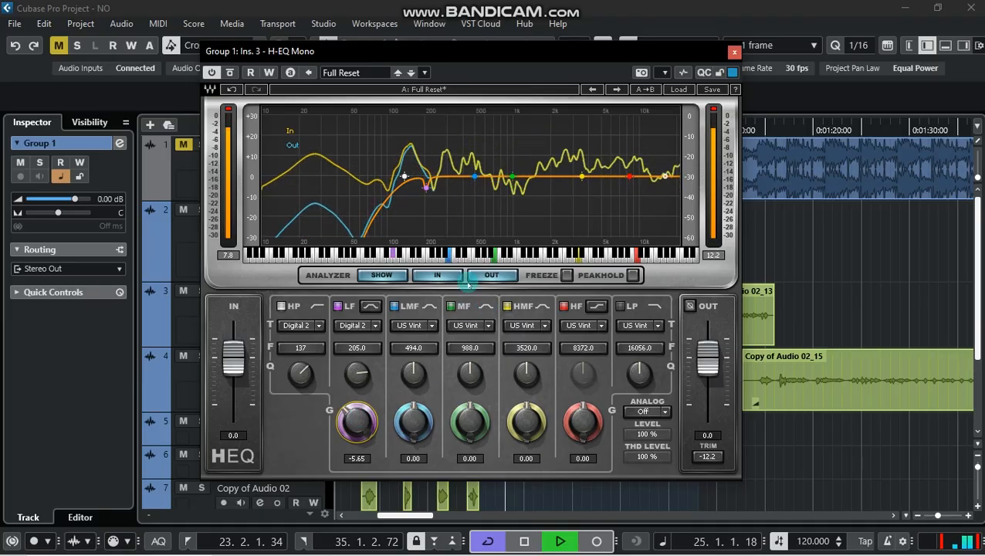
# Step: Sweep the LMF band to 544 Hz, set it to Digital 2, narrow its Q and cut the gain to -5.75 dB
pyautogui.moveTo(474, 176); pyautogui.dragTo(478, 121)
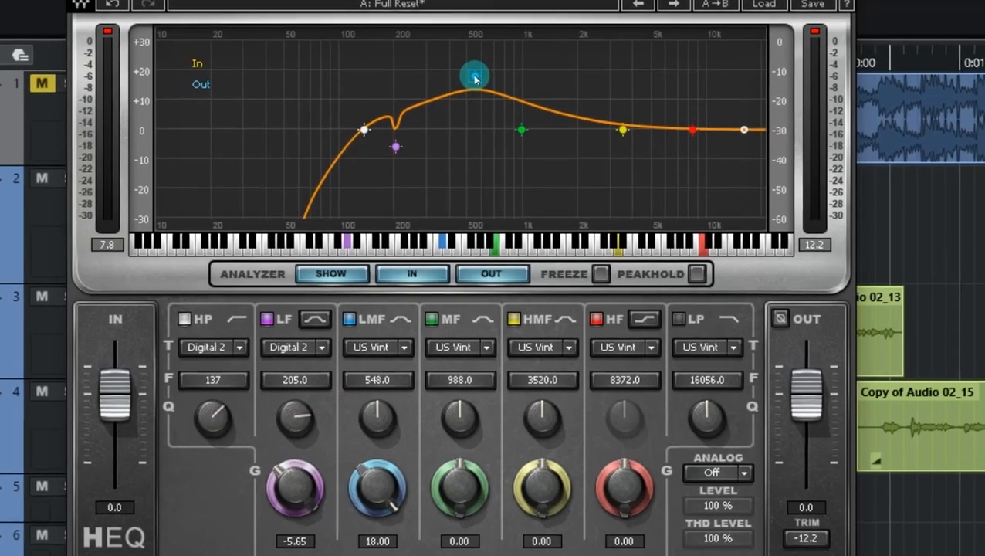
pyautogui.press('space')
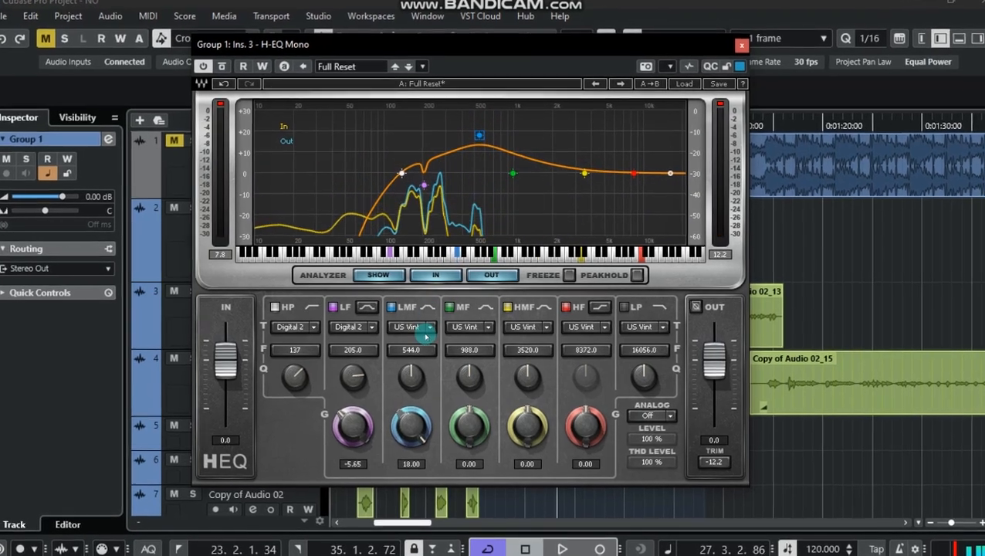
pyautogui.click(428, 329)
pyautogui.click(419, 451)
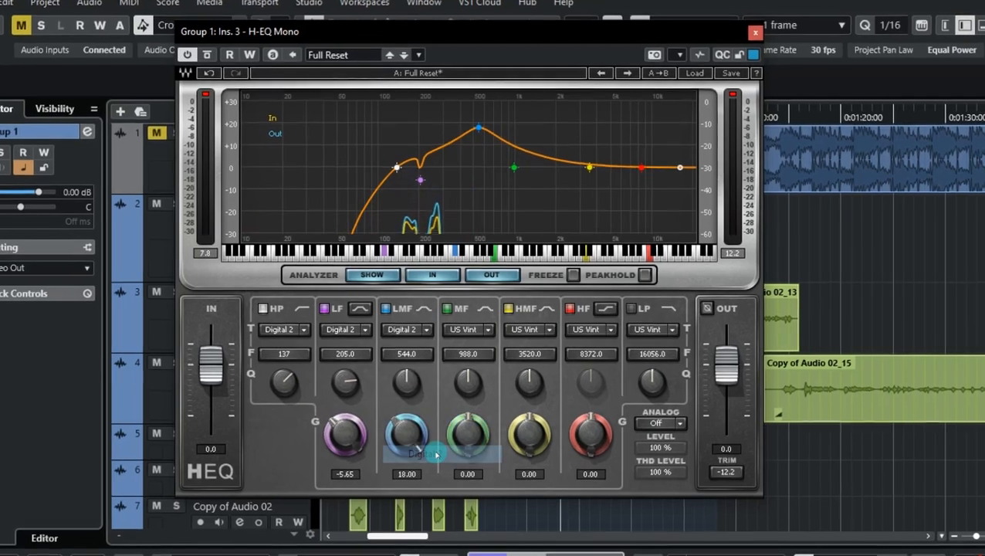
pyautogui.moveTo(406, 382); pyautogui.dragTo(401, 387)
pyautogui.moveTo(396, 451); pyautogui.dragTo(387, 484)
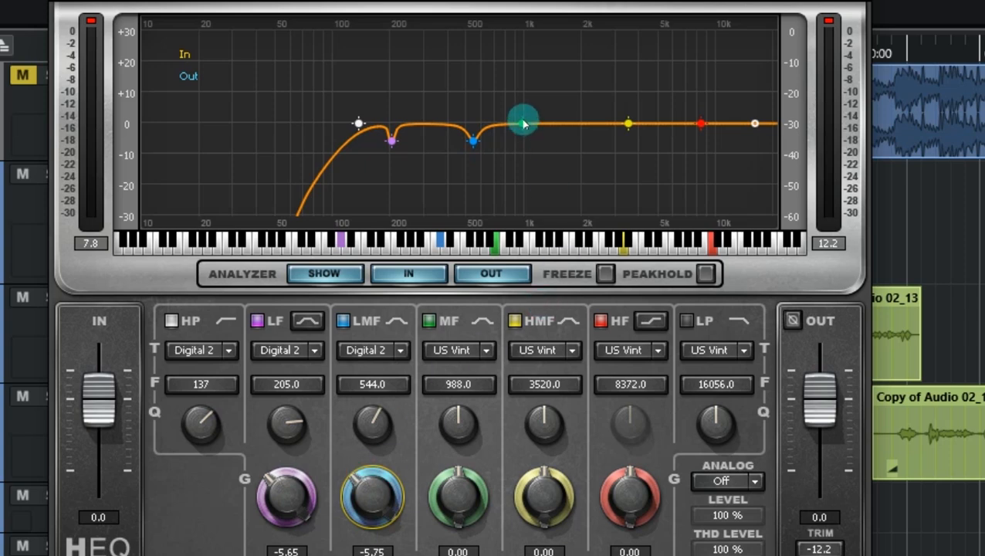
# Step: Set the MF band to a Digital 2 boost at 1449 Hz with a Q of 61.9 and a gain of 3.05 dB
pyautogui.moveTo(523, 123); pyautogui.dragTo(547, 120)
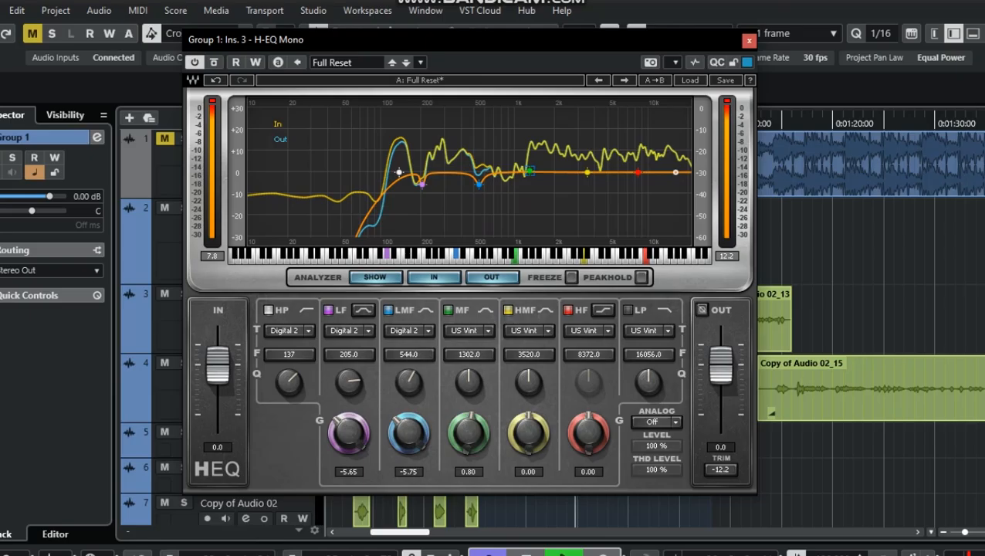
pyautogui.moveTo(529, 171); pyautogui.dragTo(550, 98)
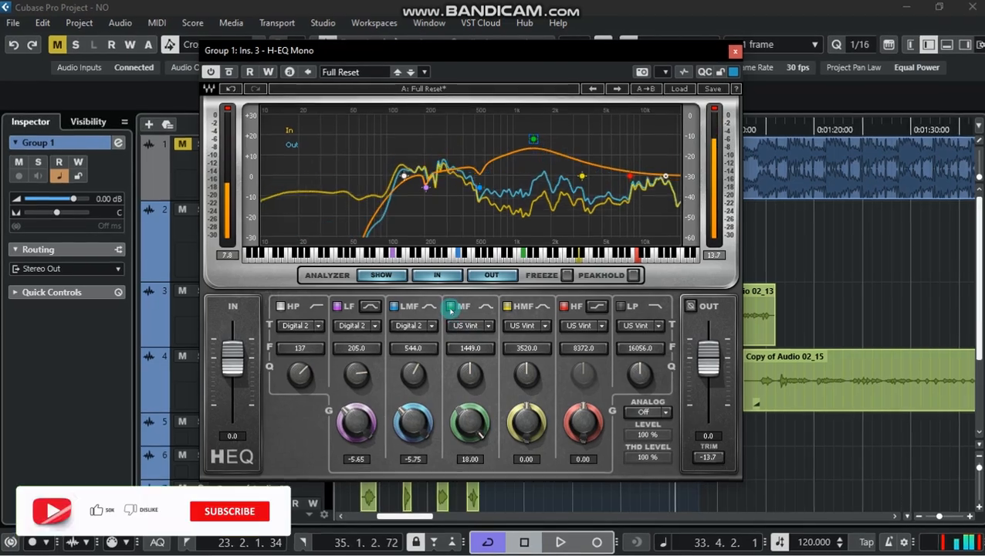
pyautogui.click(488, 325)
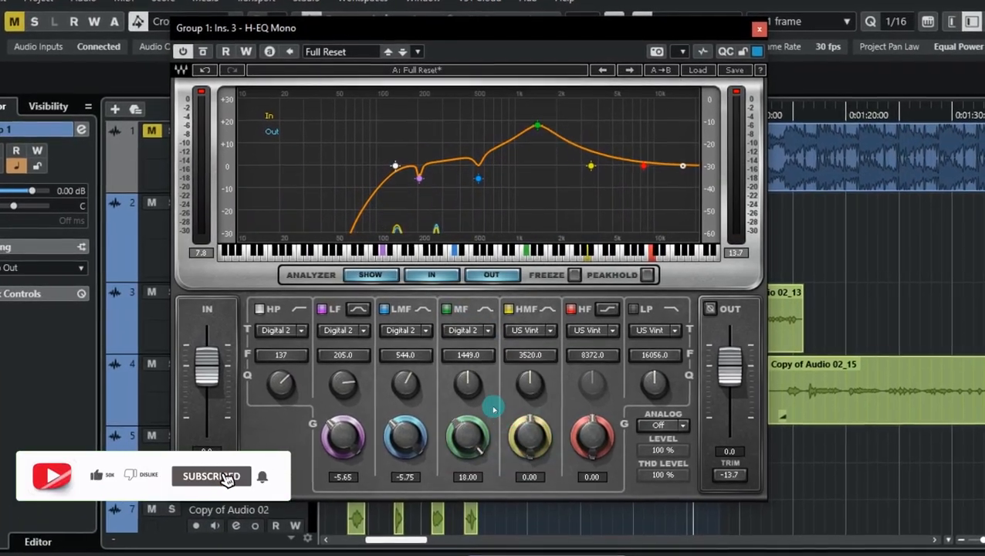
pyautogui.click(467, 333)
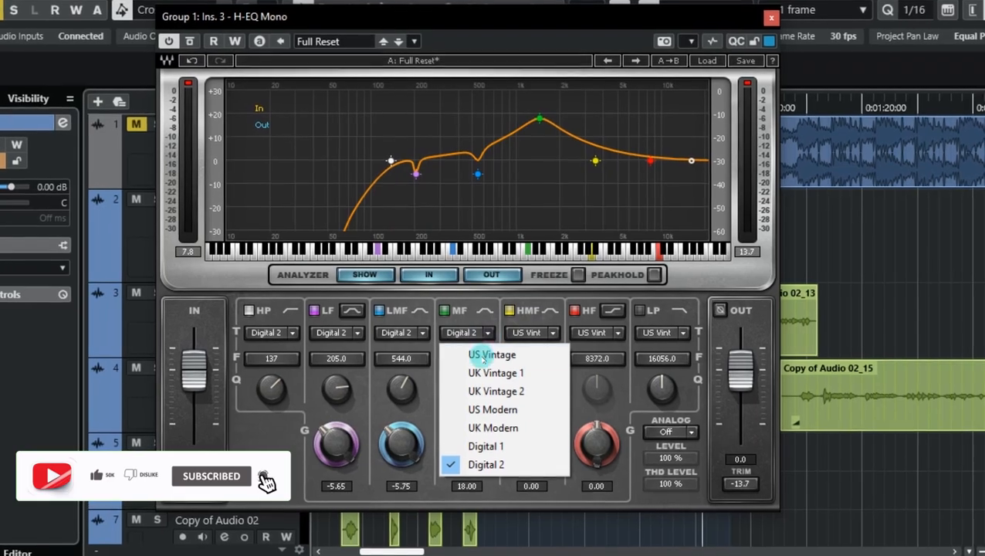
pyautogui.click(431, 381)
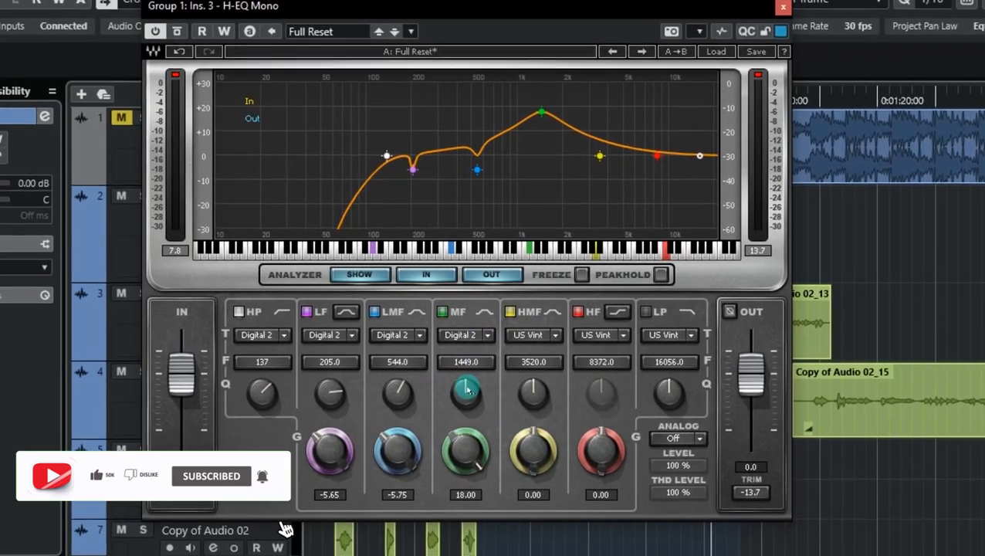
pyautogui.moveTo(467, 390); pyautogui.dragTo(467, 366)
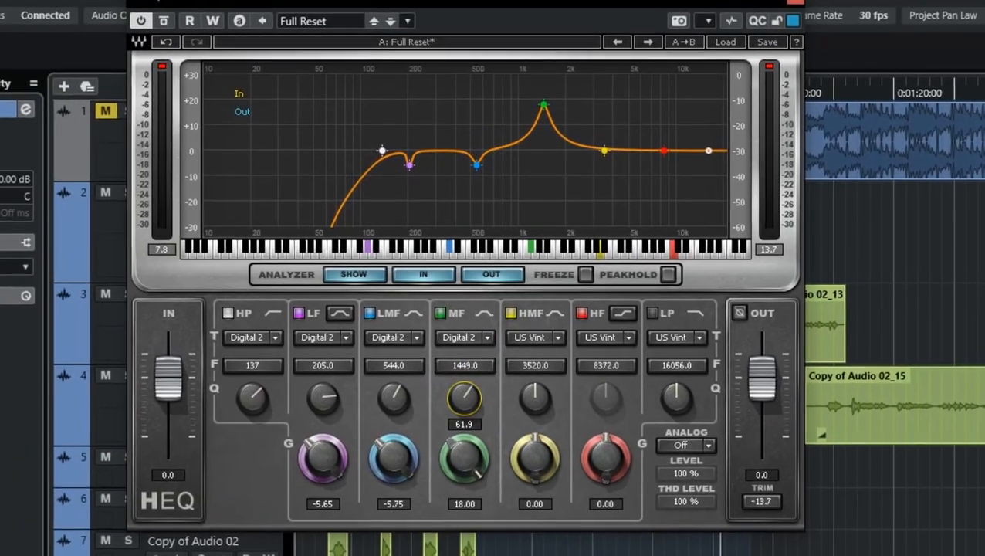
pyautogui.moveTo(466, 456); pyautogui.dragTo(466, 520)
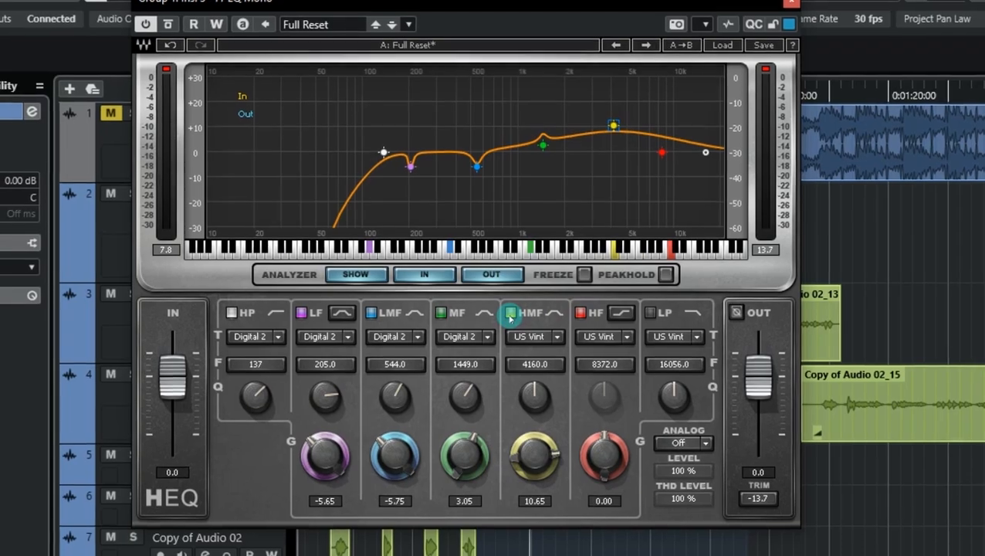
# Step: Set the HMF band's type to Digital 2 and its gain to 3.00 dB for a boost at 4160 Hz, checking it against the loop
pyautogui.click(555, 340)
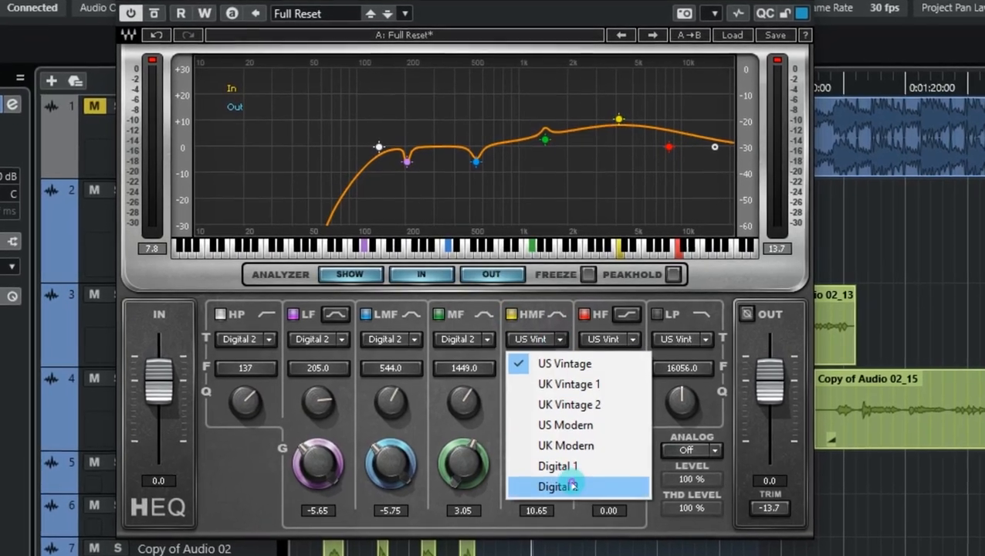
pyautogui.click(566, 482)
pyautogui.moveTo(542, 465); pyautogui.dragTo(542, 494)
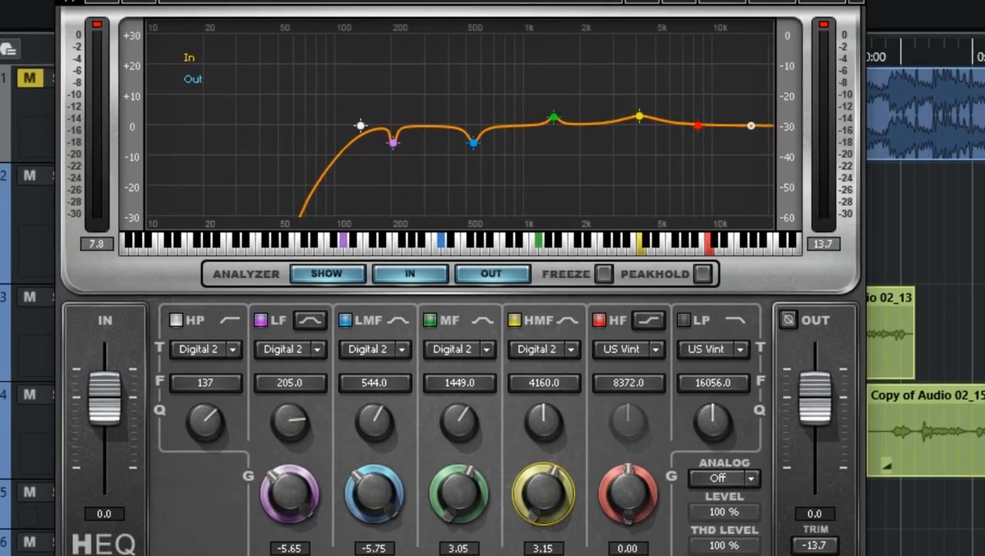
pyautogui.moveTo(548, 492); pyautogui.dragTo(548, 490)
pyautogui.press('space')
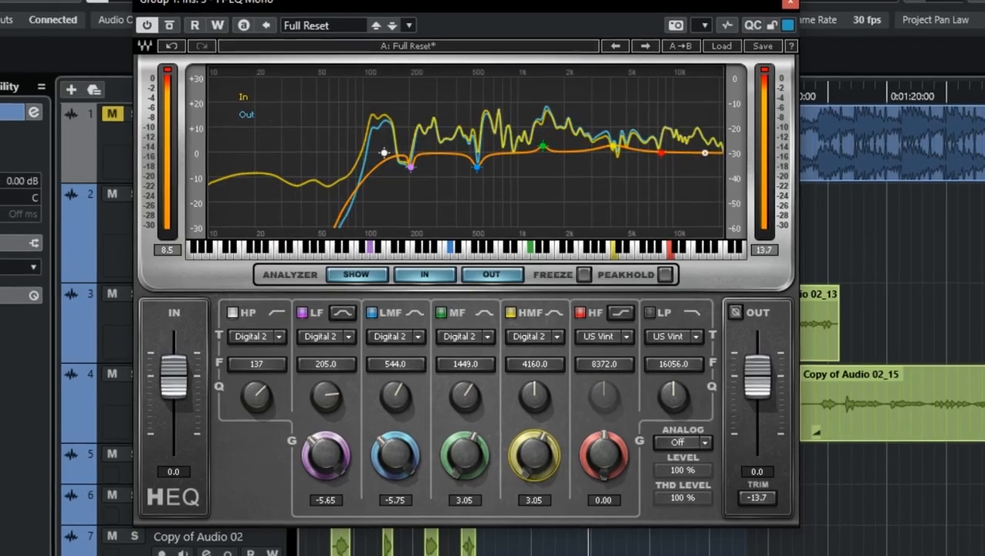
pyautogui.moveTo(534, 456); pyautogui.dragTo(534, 457)
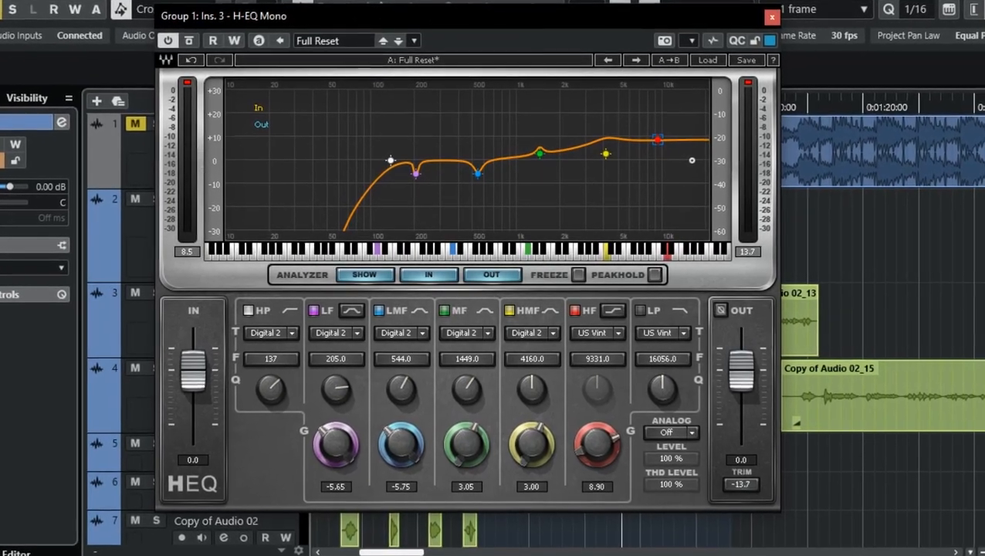
# Step: Make the HF band a Digital 2 shelf at 10252 Hz with a 6.90 dB gain and switch off the LP filter
pyautogui.moveTo(657, 136); pyautogui.dragTo(654, 141)
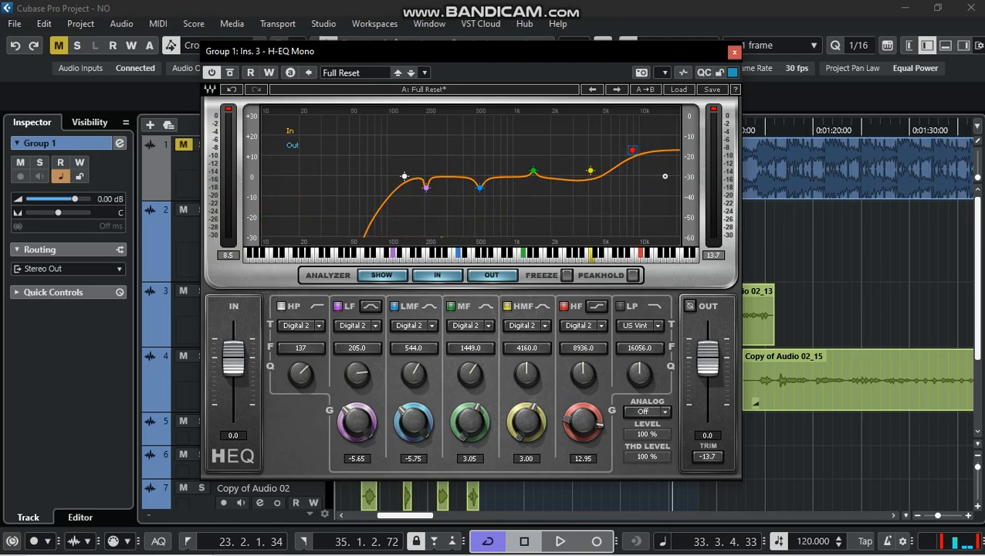
pyautogui.moveTo(632, 150); pyautogui.dragTo(698, 157)
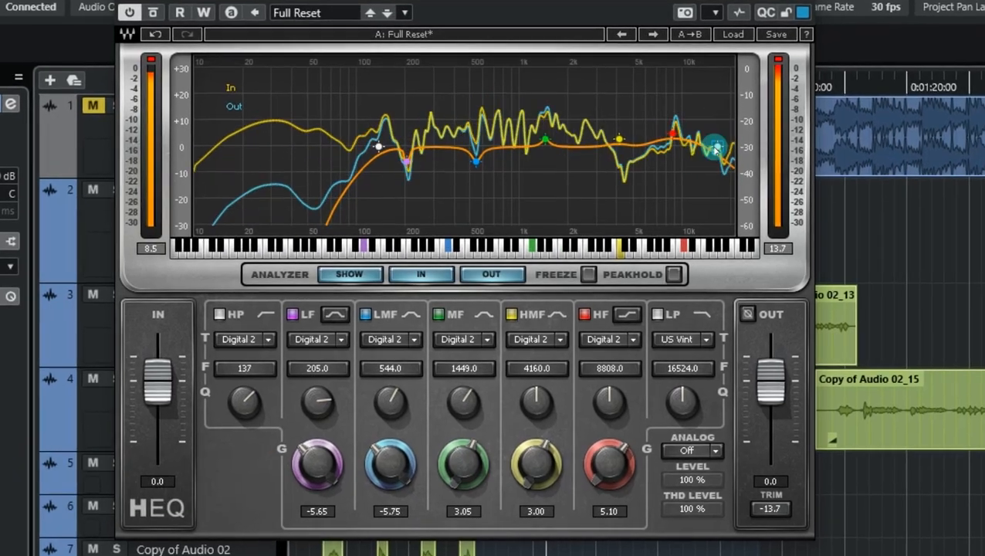
pyautogui.click(660, 315)
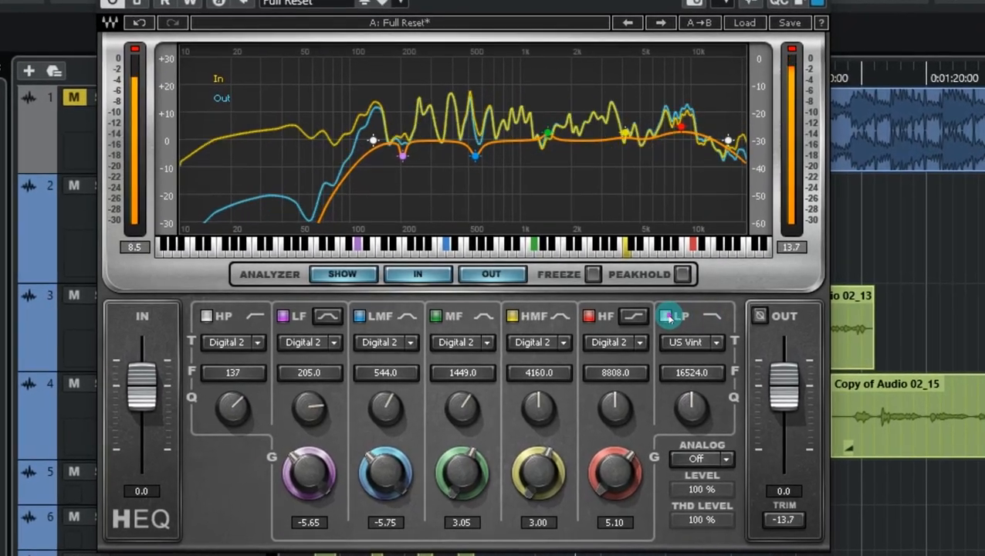
pyautogui.moveTo(684, 125); pyautogui.dragTo(714, 103)
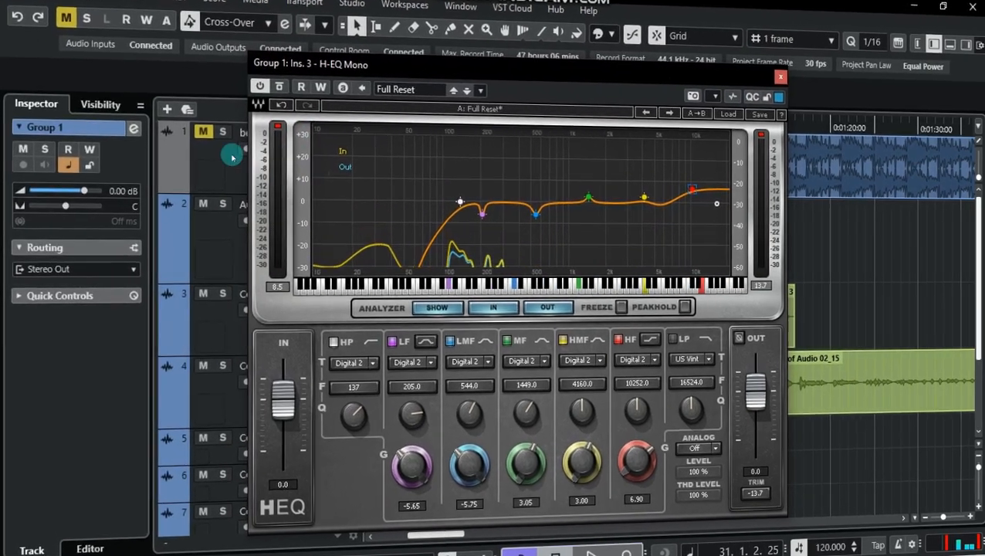
# Step: Unmute the beat track and fine-tune the HF band to 10618 Hz at 6.80 dB against the full mix
pyautogui.click(214, 124)
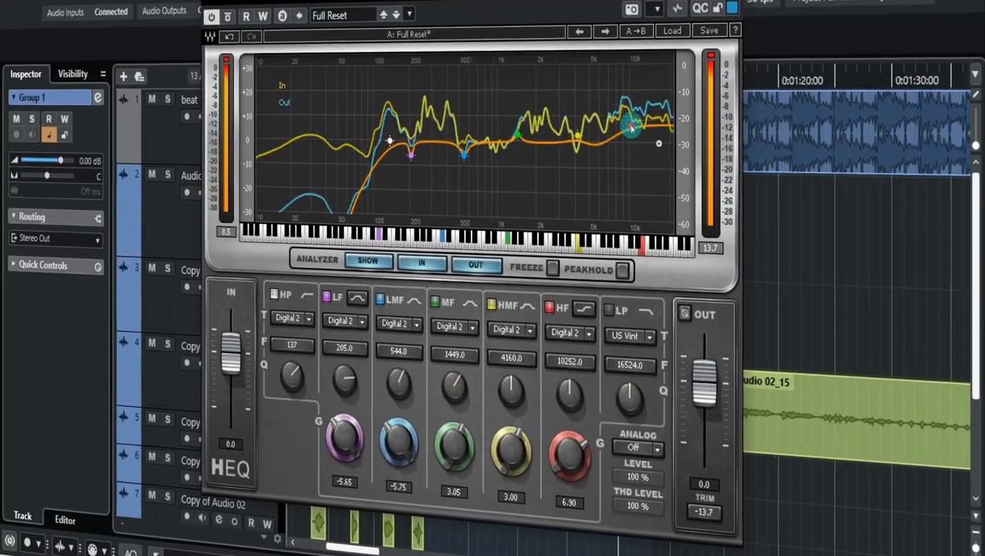
pyautogui.moveTo(631, 128); pyautogui.dragTo(632, 129)
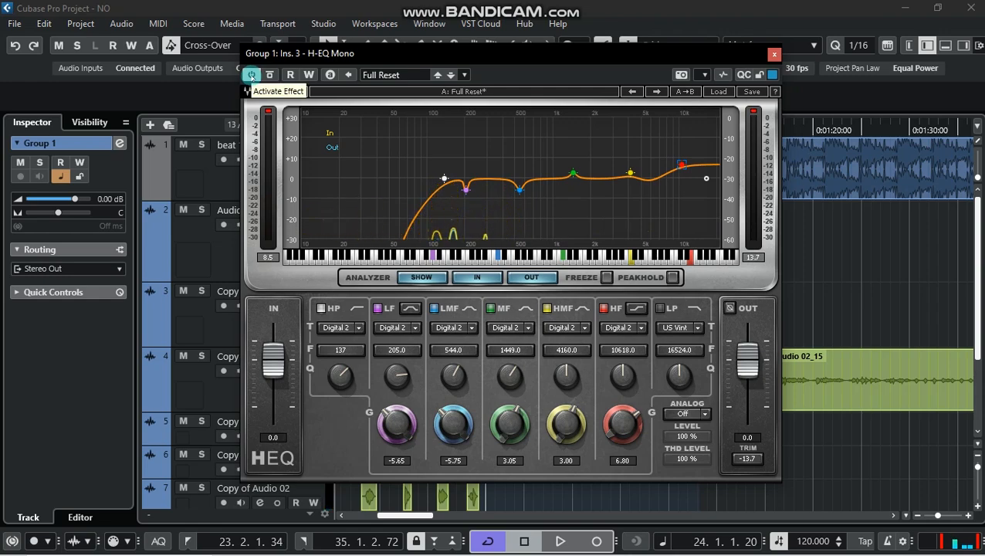
# Step: During loop playback, retune the HP filter to 102 Hz, the LF cut to 208 Hz at -6.55 dB and the LMF cut to 537 Hz at -6.75 dB
pyautogui.press('space')
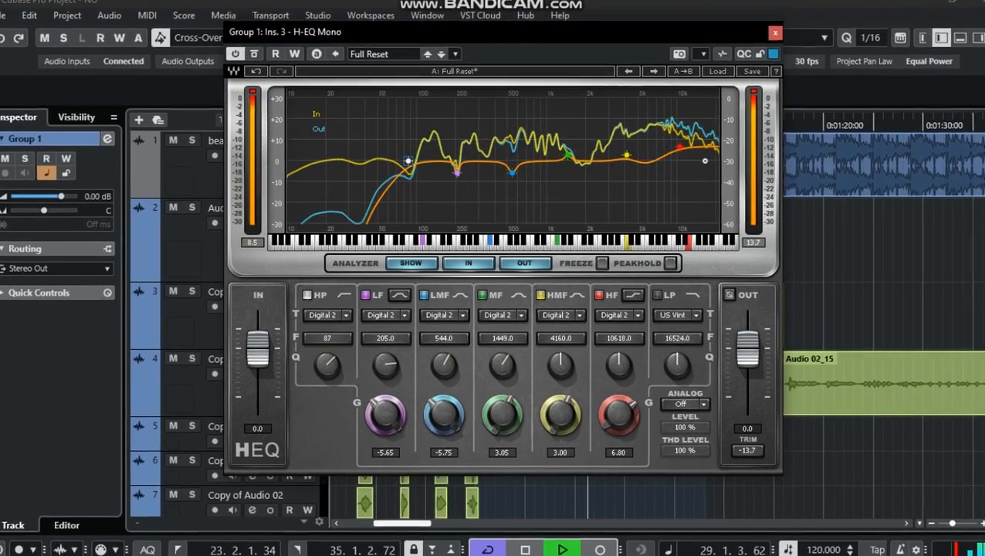
pyautogui.moveTo(408, 161); pyautogui.dragTo(416, 160)
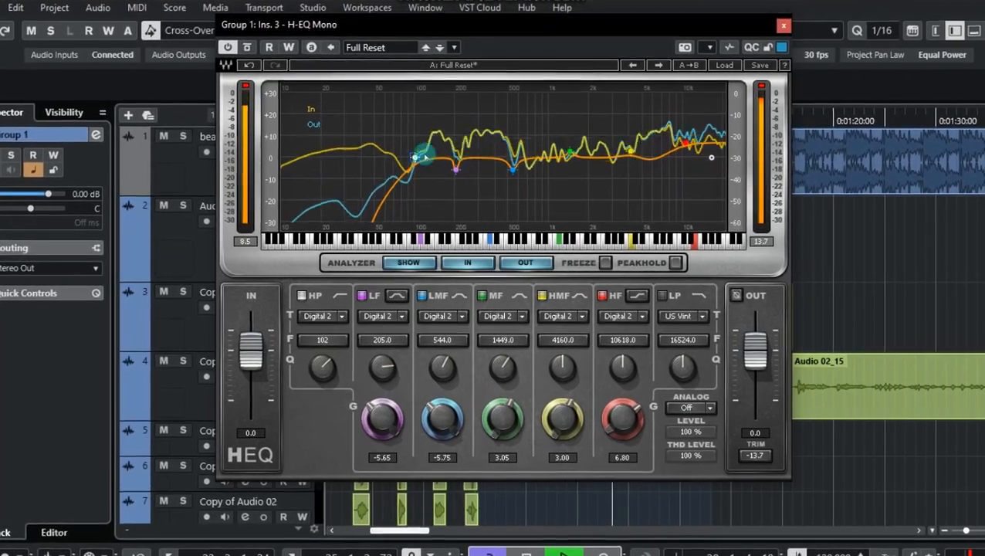
pyautogui.moveTo(512, 170); pyautogui.dragTo(512, 170)
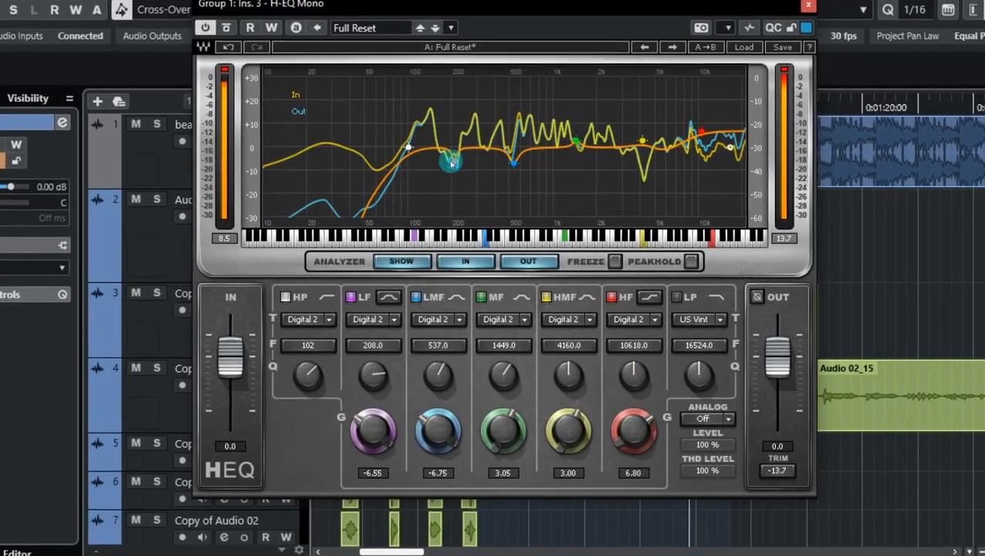
# Step: Raise the MF band's gain to 4.80 dB and the HMF band's gain to 4.15 dB
pyautogui.moveTo(578, 135); pyautogui.dragTo(579, 132)
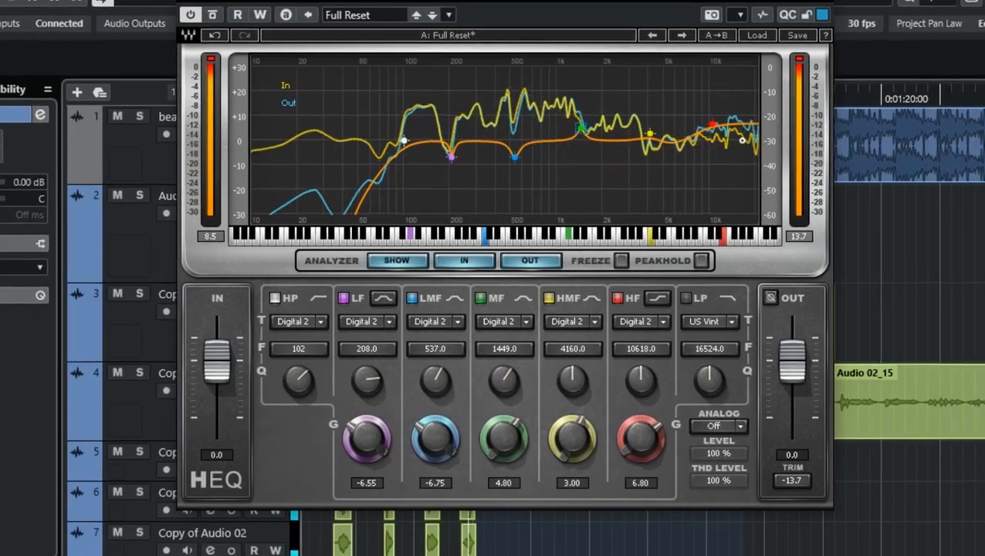
pyautogui.moveTo(650, 133); pyautogui.dragTo(658, 124)
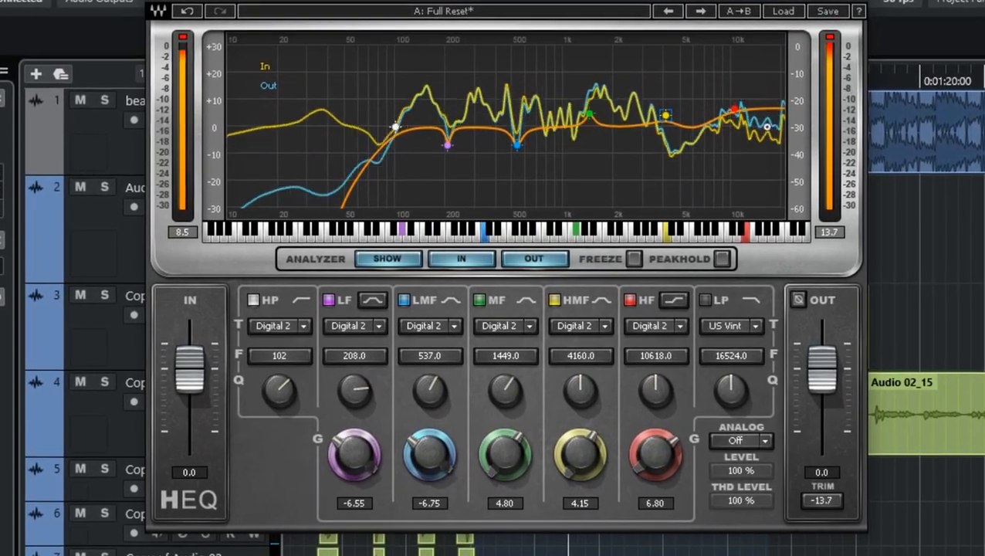
pyautogui.click(174, 34)
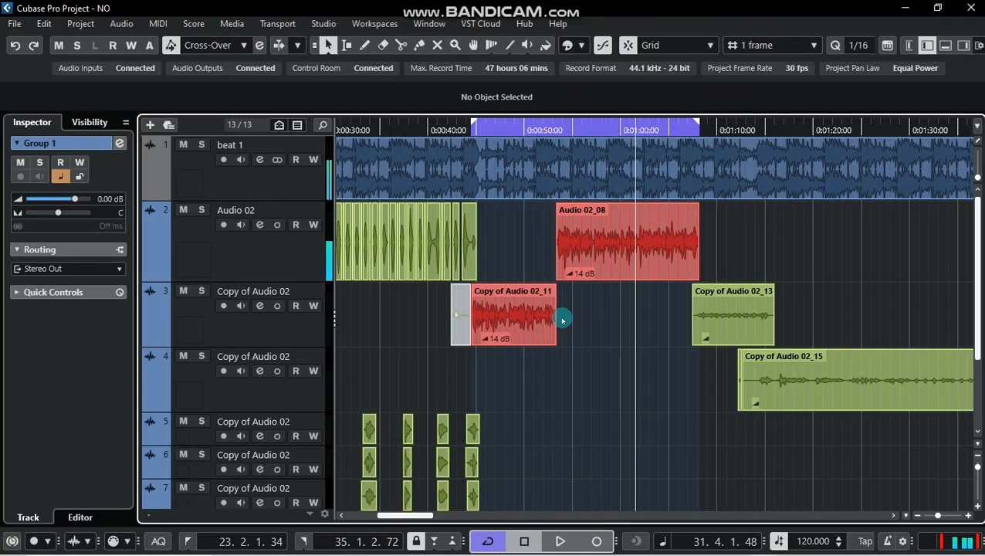
# Step: Set the cycle range to the full length of the beat 1 clip and play the arrangement
pyautogui.press('g')
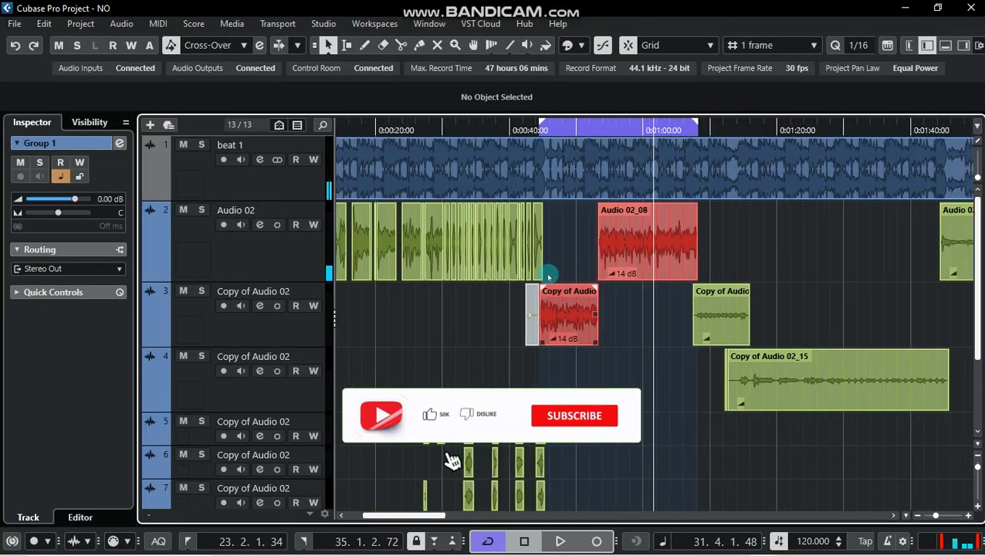
pyautogui.press('g')
pyautogui.click(491, 181)
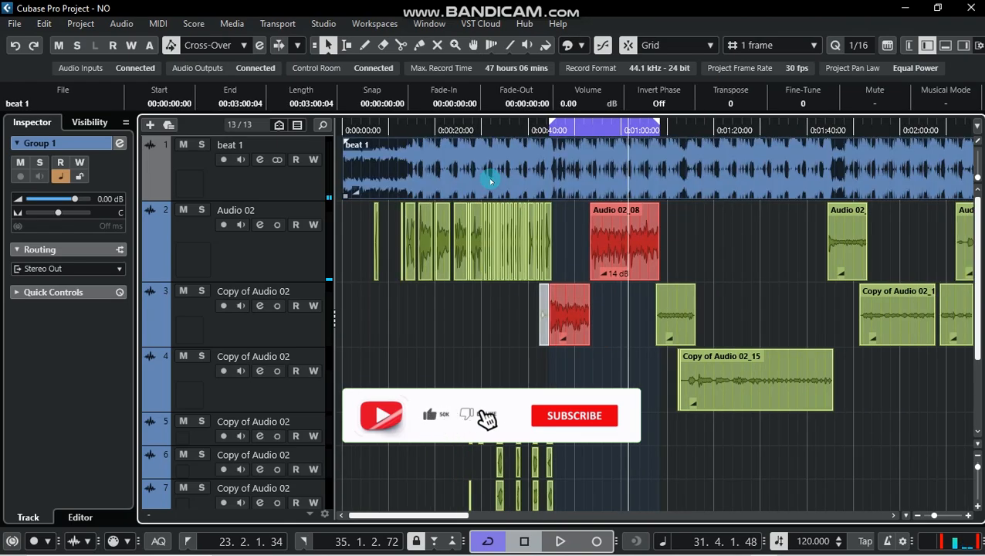
pyautogui.press('p')
pyautogui.click(403, 131)
pyautogui.press('space')
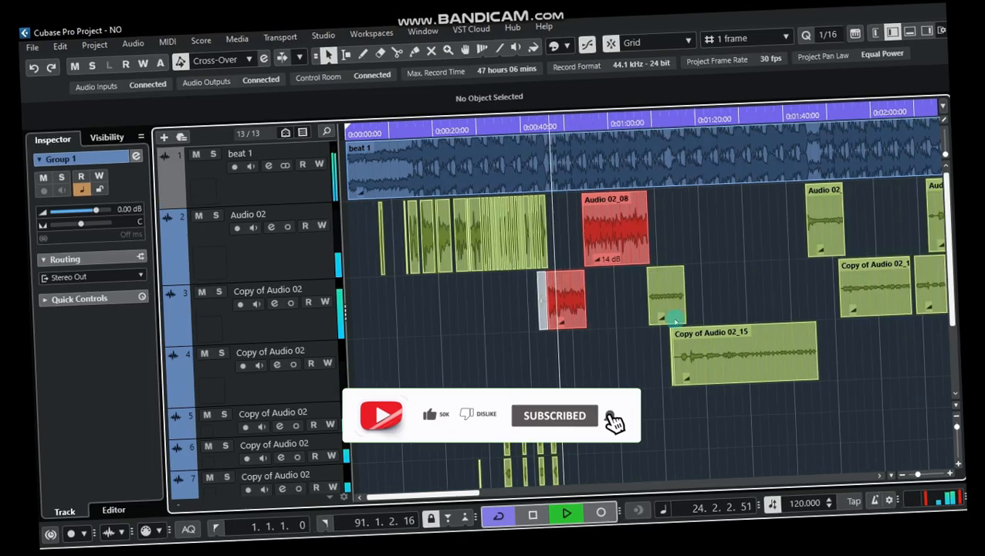
# Step: Open the channel settings of Group 1 and show its CLA-2A and H-EQ inserts during playback
pyautogui.scroll(-3, 510, 324)
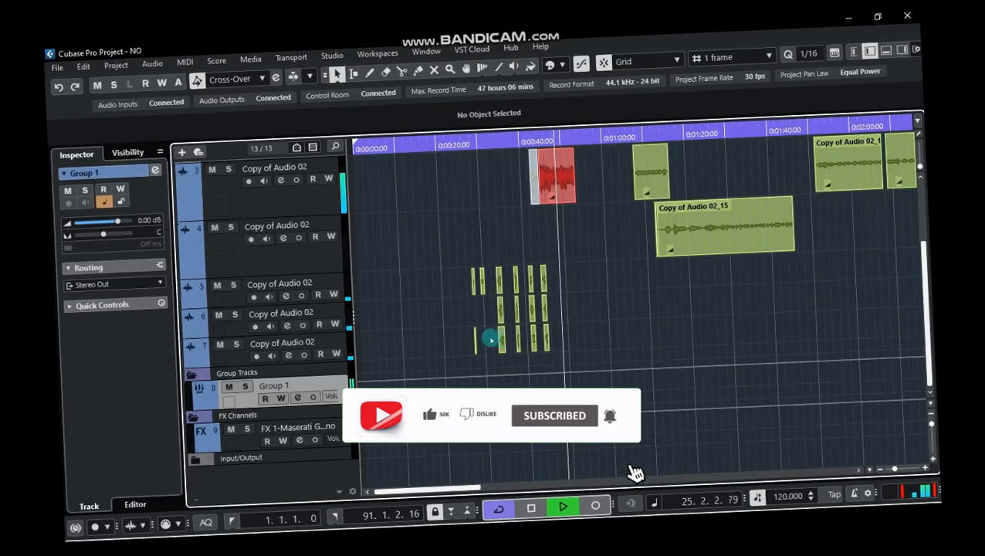
pyautogui.click(155, 170)
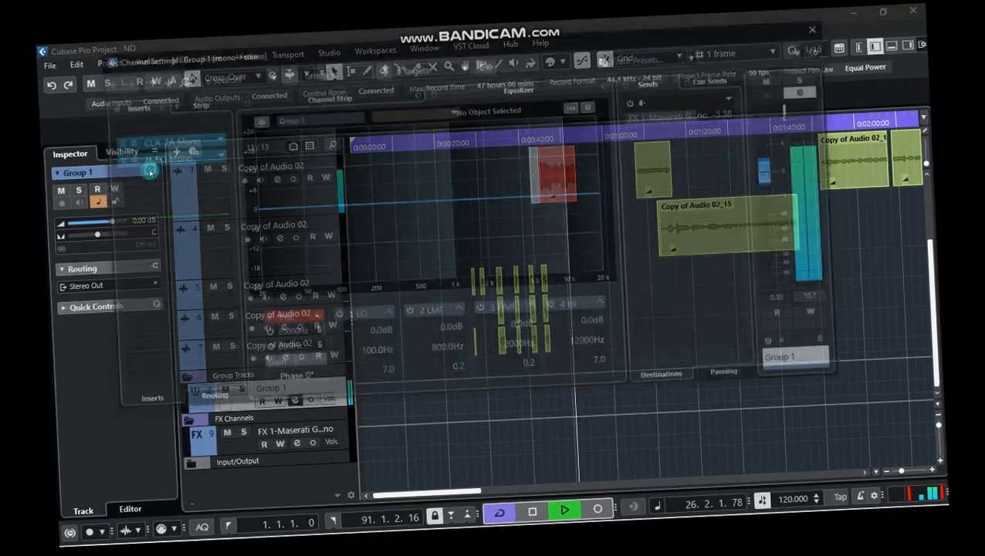
pyautogui.click(184, 140)
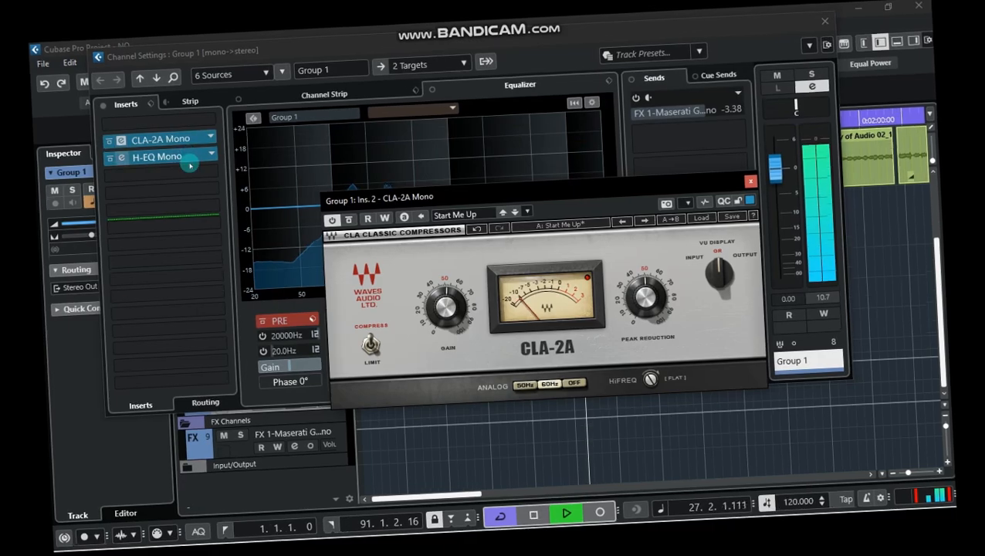
pyautogui.click(188, 160)
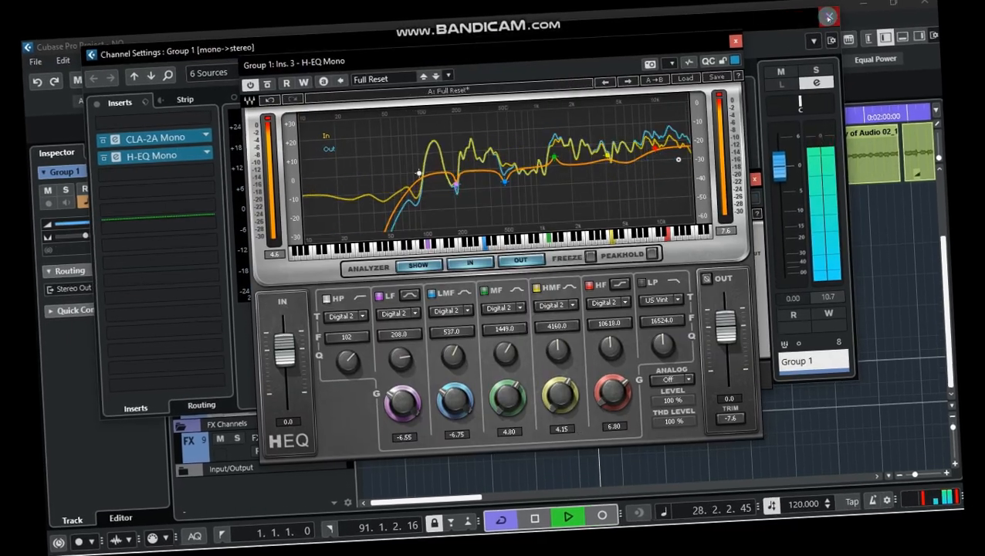
# Step: Close the channel settings and arrange the CLA-2A and H-EQ windows so both can be watched during playback
pyautogui.click(828, 17)
pyautogui.moveTo(574, 50); pyautogui.dragTo(734, 160)
pyautogui.moveTo(378, 199); pyautogui.dragTo(74, 95)
pyautogui.moveTo(490, 167); pyautogui.dragTo(550, 96)
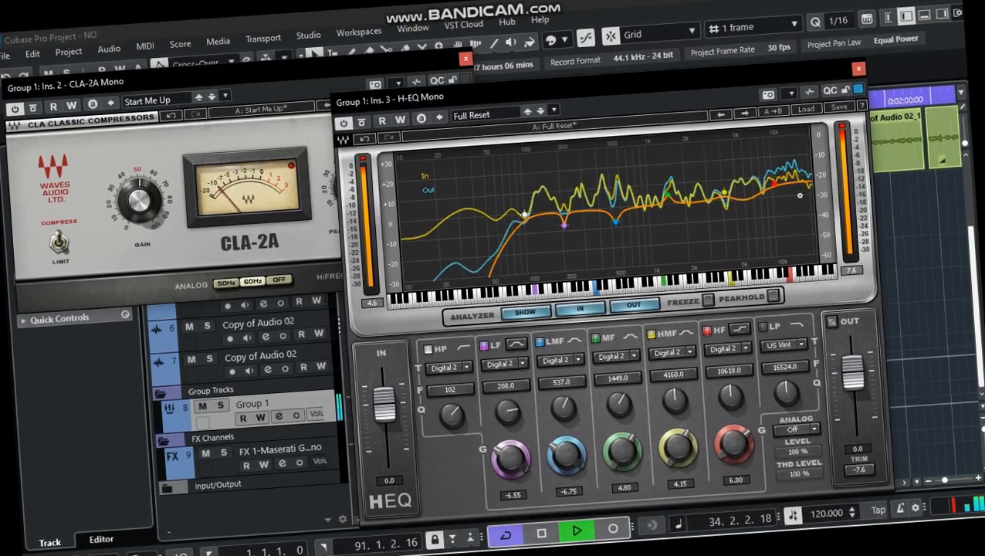